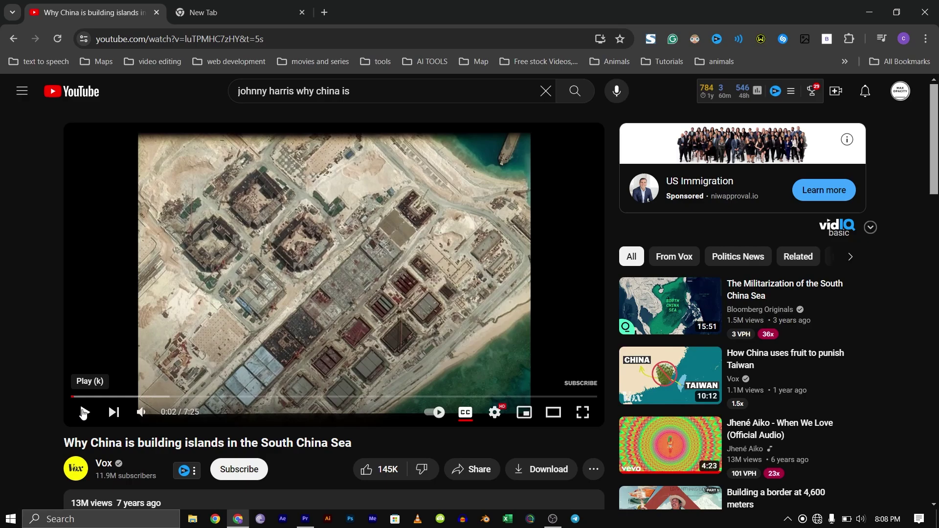
Step: Play the Vox 'Why China is building islands' video full screen as a style reference
{"action": "left_click", "coordinate": [85, 412]}
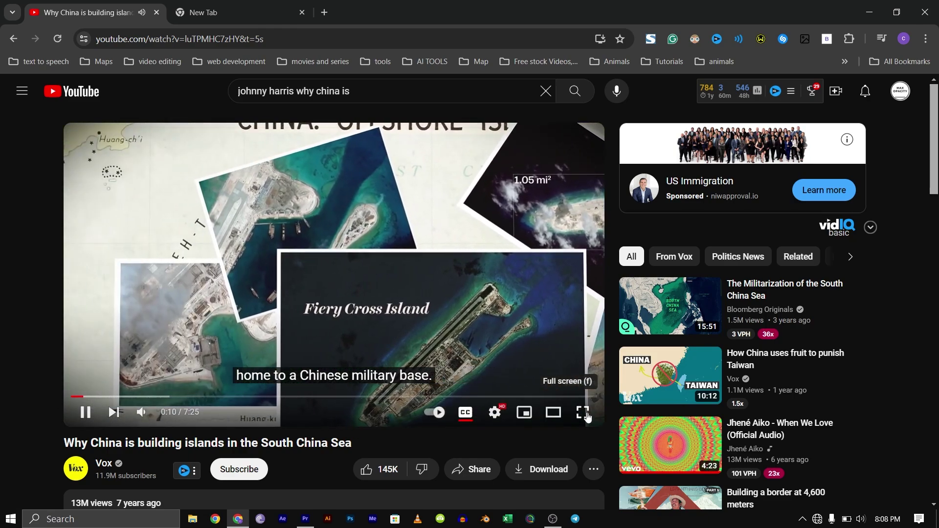
{"action": "left_click", "coordinate": [587, 415]}
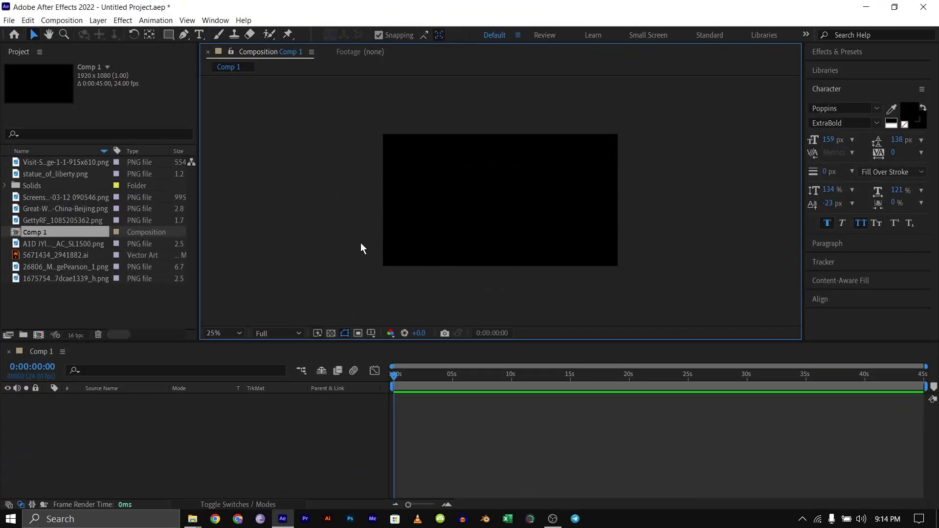
Step: Create Comp 2 from the Project panel with its width set to 1080 for a 1080 × 1080 square
{"action": "left_click", "coordinate": [225, 409]}
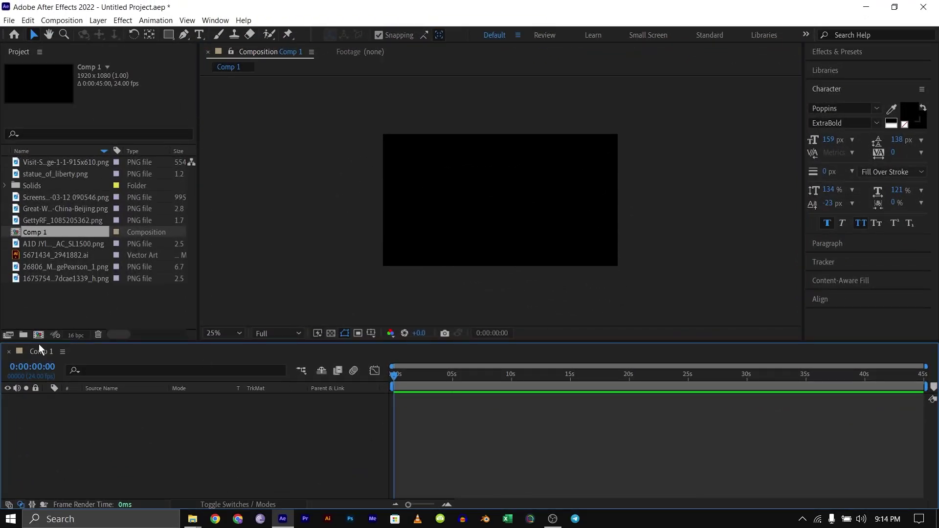
{"action": "left_click", "coordinate": [67, 317]}
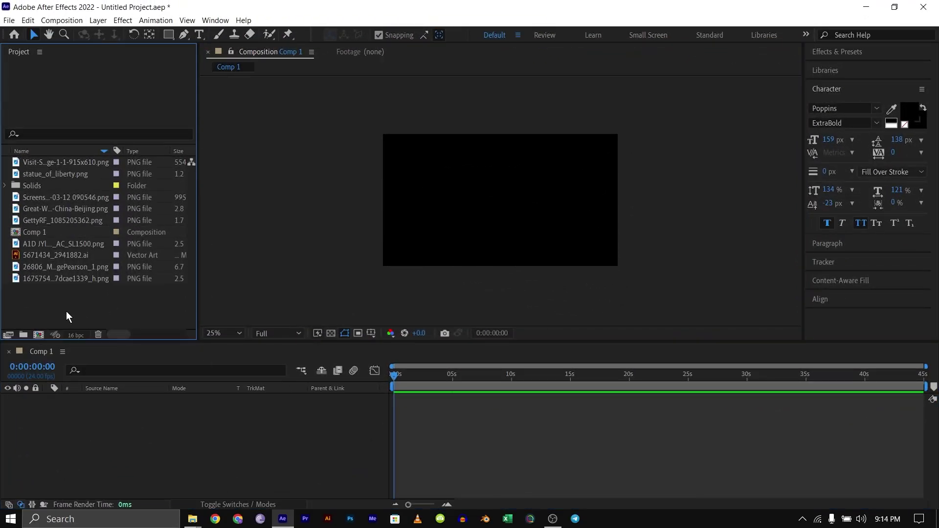
{"action": "right_click", "coordinate": [90, 303]}
{"action": "left_click", "coordinate": [124, 309]}
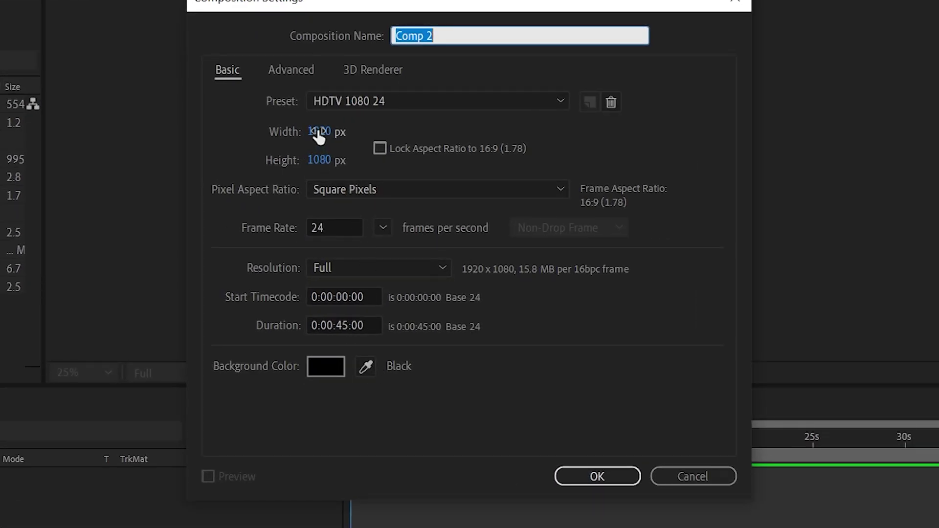
{"action": "left_click", "coordinate": [320, 133]}
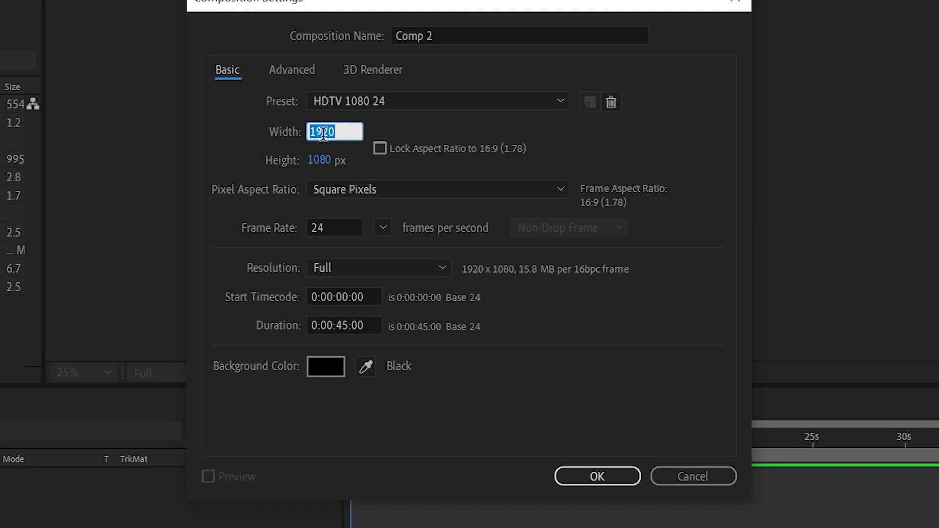
{"action": "type", "text": "1080"}
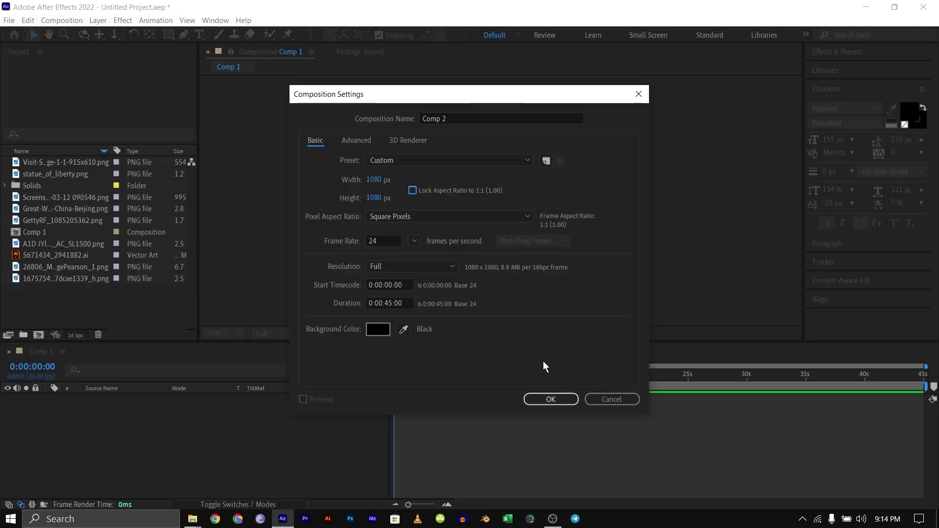
{"action": "left_click", "coordinate": [597, 477]}
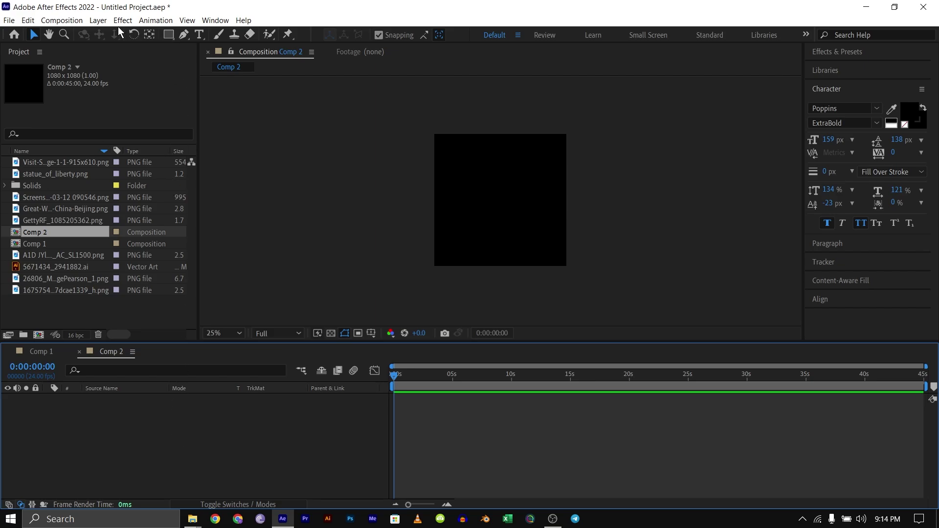
Step: Add a white solid layer to Comp 2
{"action": "left_click", "coordinate": [98, 20]}
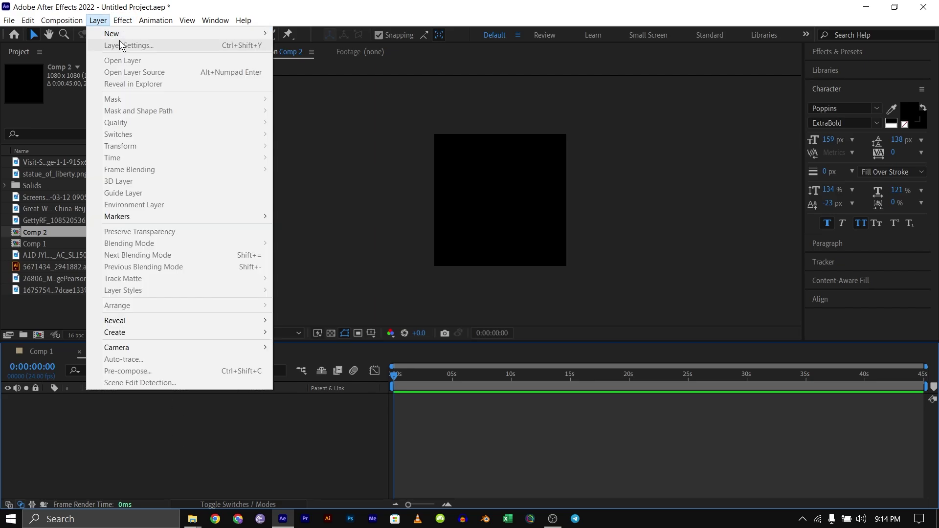
{"action": "mouse_move", "coordinate": [240, 33]}
{"action": "left_click", "coordinate": [318, 45]}
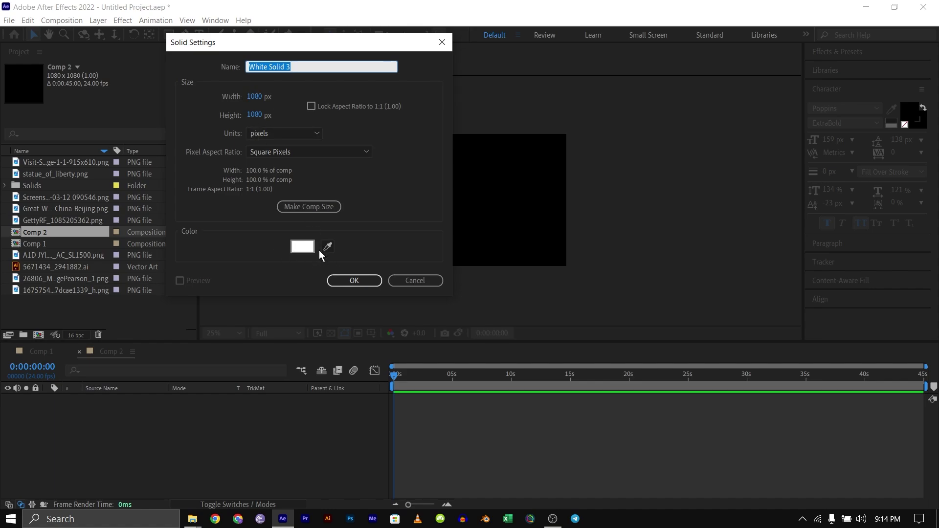
{"action": "left_click", "coordinate": [353, 284]}
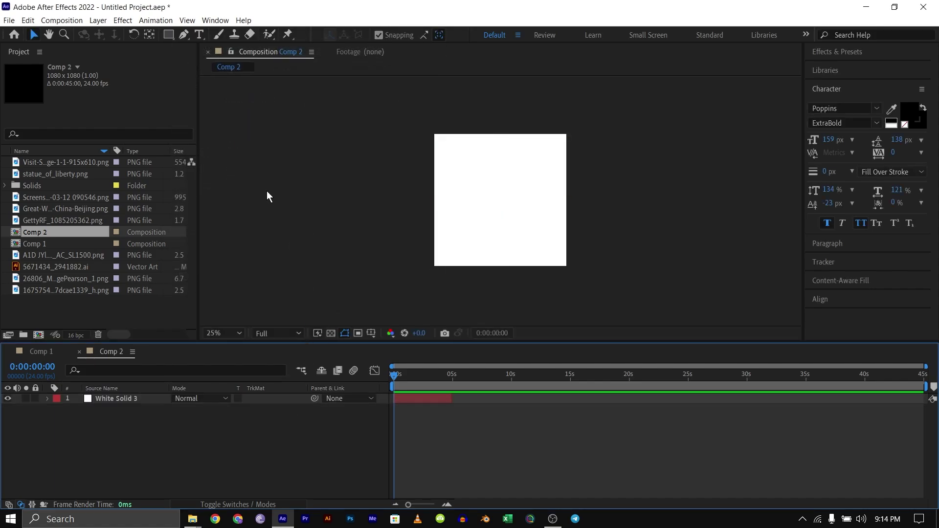
Step: Draw a rectangle over the upper area and set the solid's Track Matte to Alpha Inverted
{"action": "left_click", "coordinate": [169, 35]}
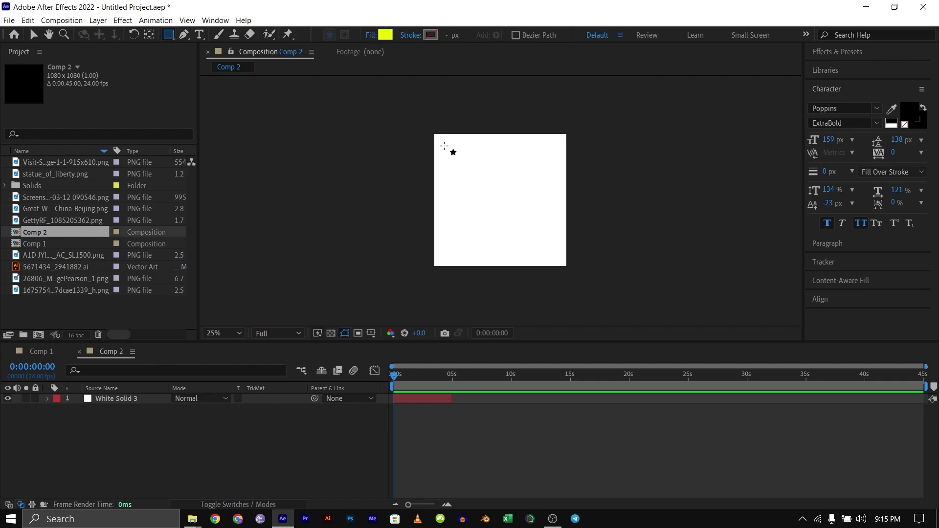
{"action": "left_click_drag", "start_coordinate": [441, 142], "coordinate": [560, 242]}
{"action": "left_click", "coordinate": [109, 449]}
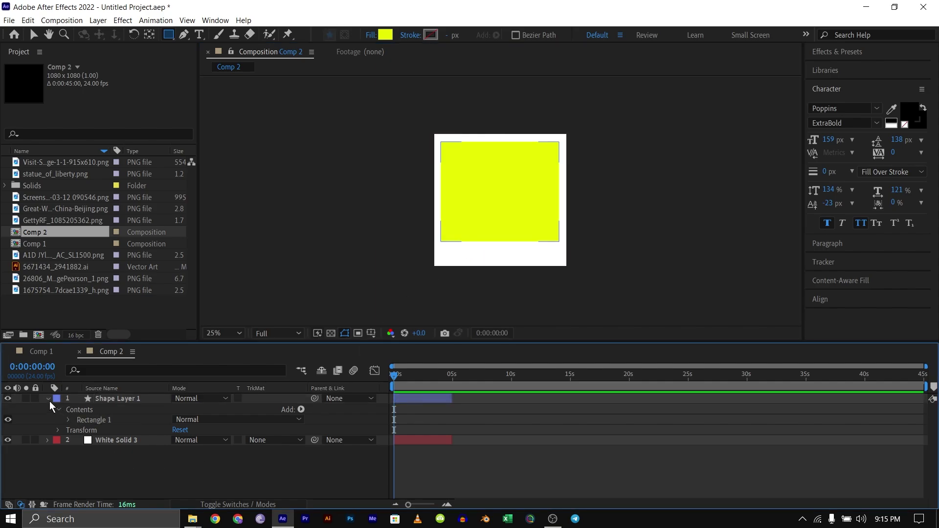
{"action": "left_click", "coordinate": [49, 399]}
{"action": "left_click", "coordinate": [110, 410]}
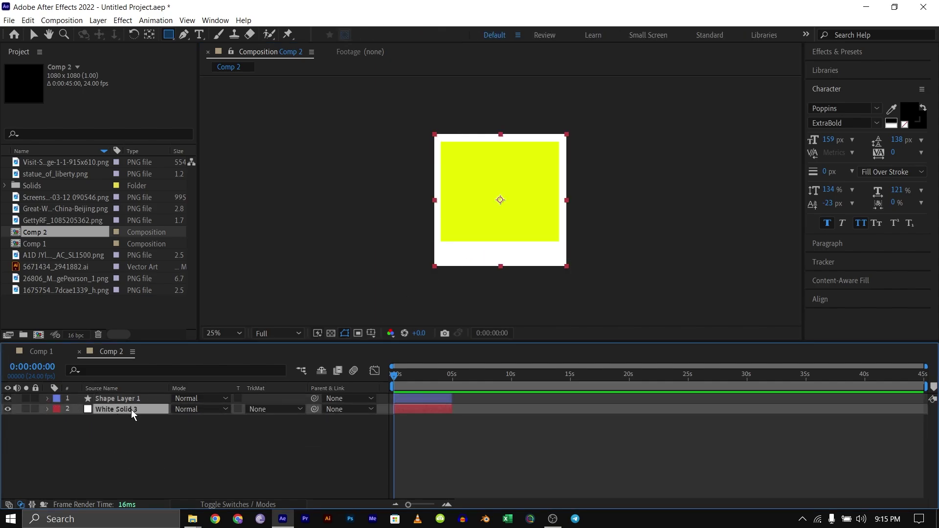
{"action": "left_click", "coordinate": [263, 410]}
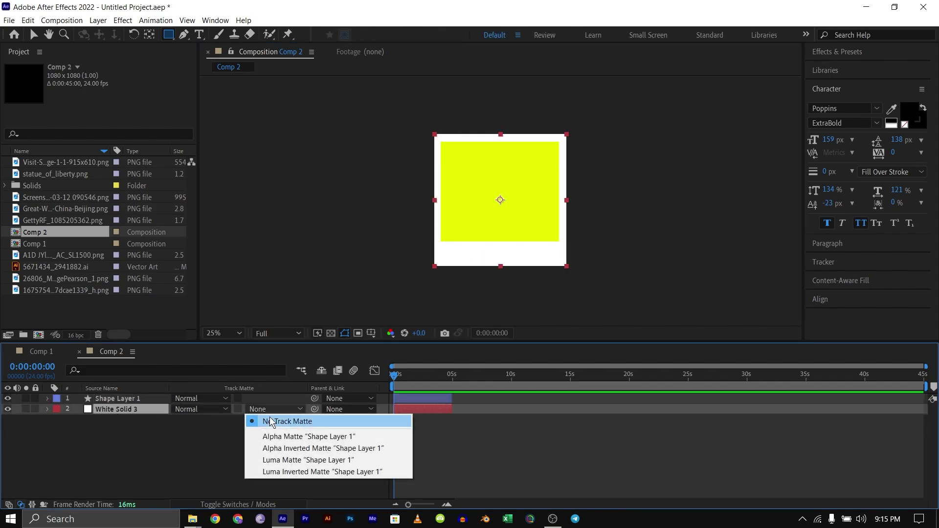
{"action": "left_click", "coordinate": [283, 449]}
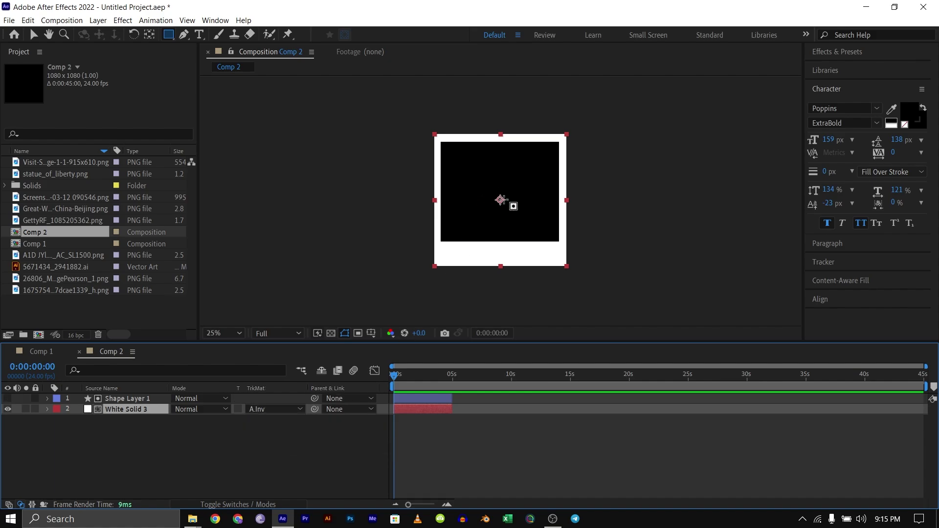
{"action": "left_click", "coordinate": [188, 456]}
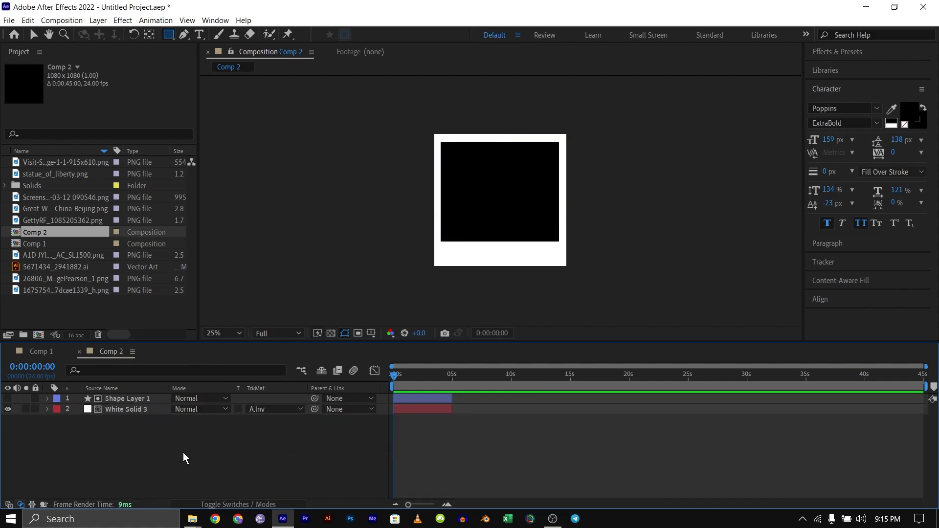
Step: Preview the landmark images and delete the unused screenshot from the project
{"action": "left_click", "coordinate": [65, 166]}
{"action": "left_click", "coordinate": [61, 172]}
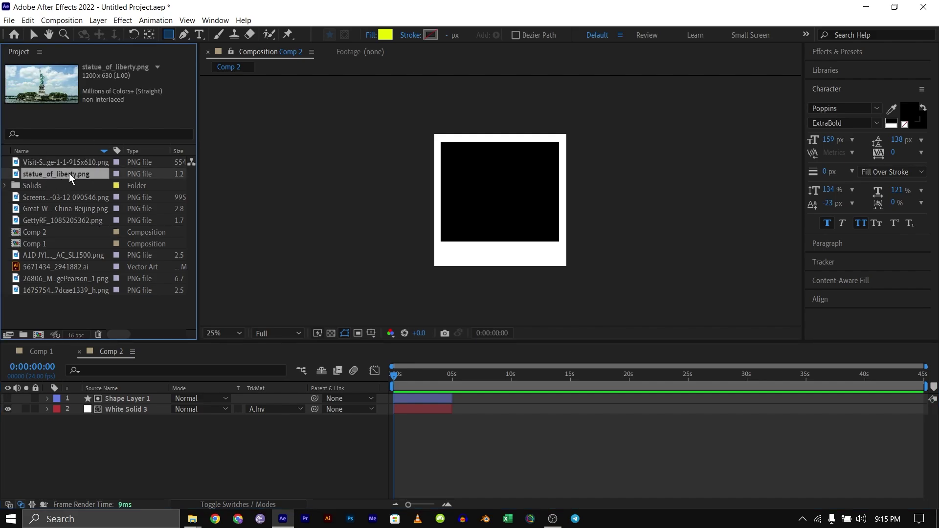
{"action": "left_click", "coordinate": [54, 201]}
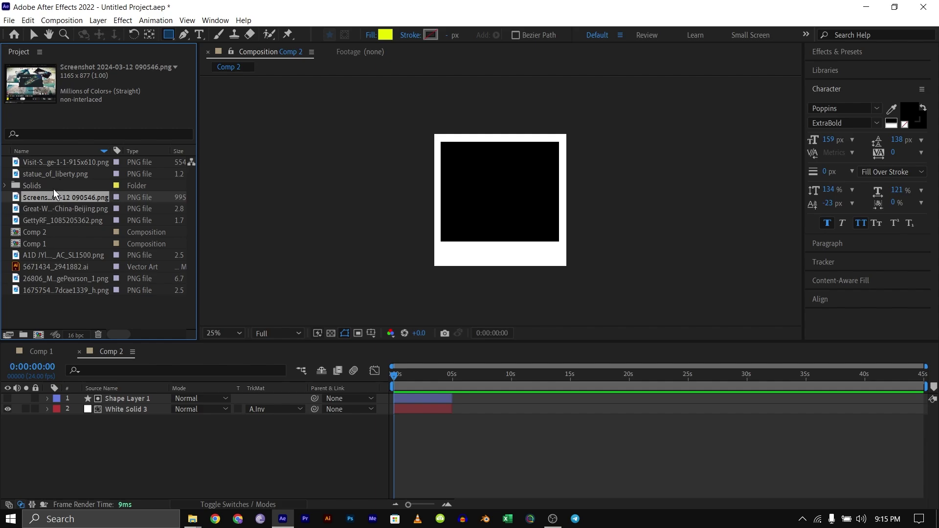
{"action": "key", "text": "Delete"}
Step: Add the Stonehenge image to Comp 2, scale it to 139% and move it up into the window
{"action": "left_click", "coordinate": [64, 164]}
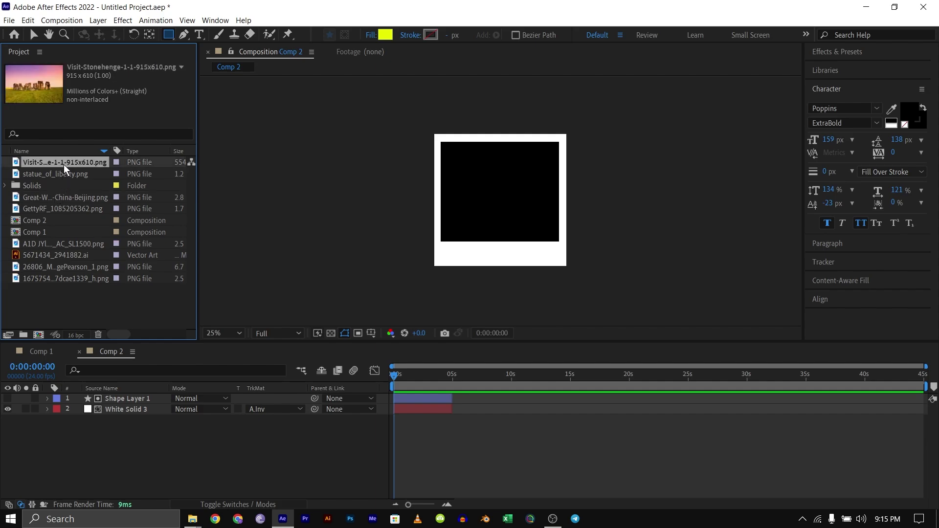
{"action": "key", "text": "ctrl+/"}
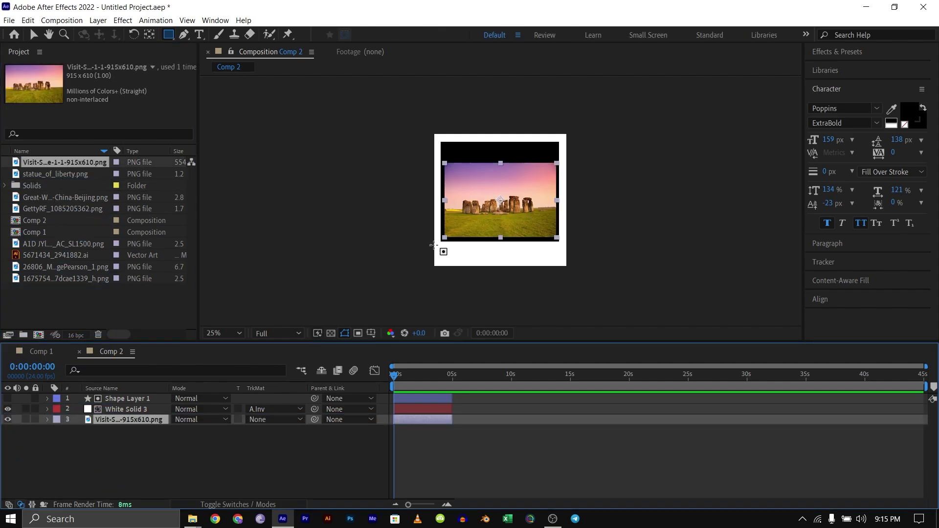
{"action": "key", "text": "s"}
{"action": "left_click_drag", "start_coordinate": [190, 430], "coordinate": [212, 429]}
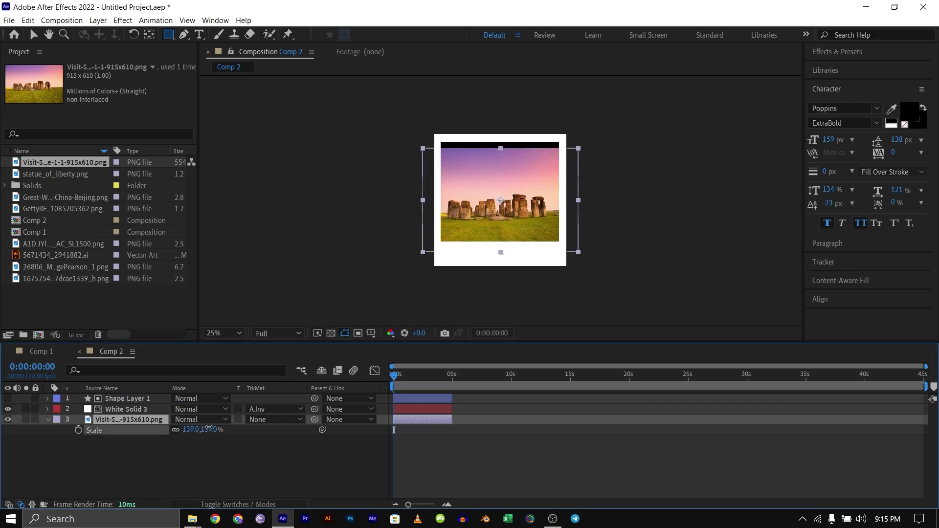
{"action": "left_click", "coordinate": [34, 35]}
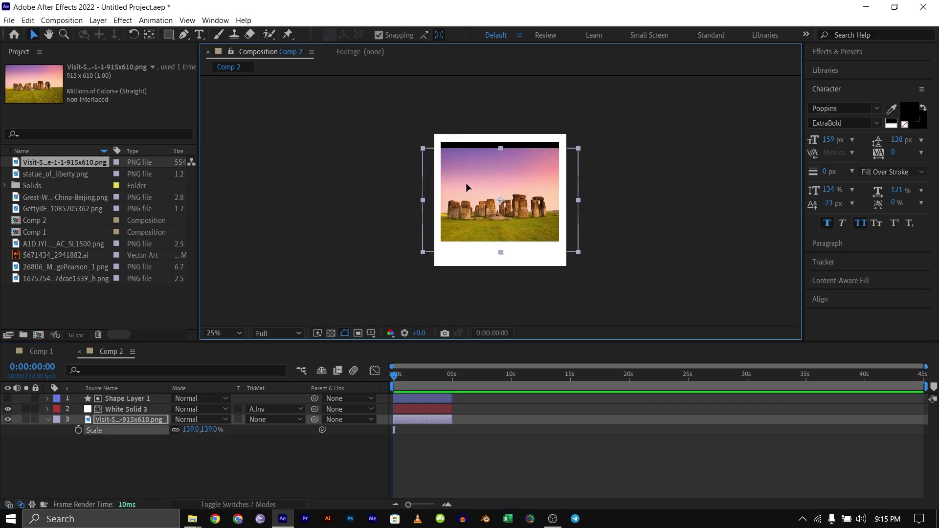
{"action": "left_click_drag", "start_coordinate": [465, 183], "coordinate": [464, 172]}
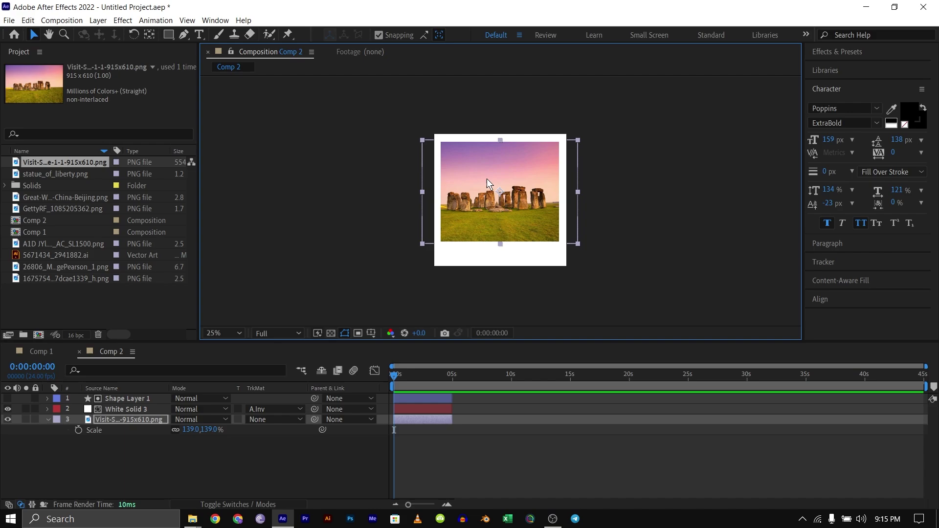
{"action": "left_click", "coordinate": [287, 462]}
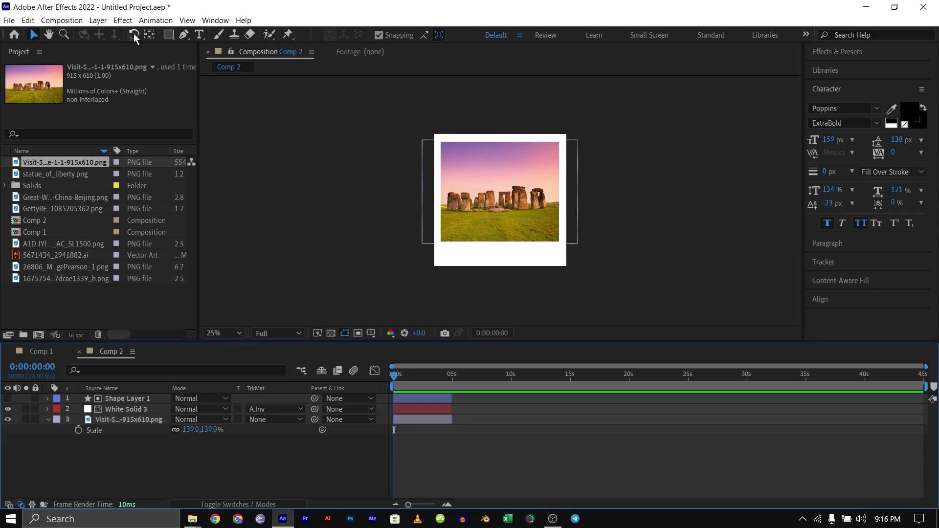
Step: Type a 'stonehenge' text layer in the polaroid's bottom margin
{"action": "left_click", "coordinate": [199, 34]}
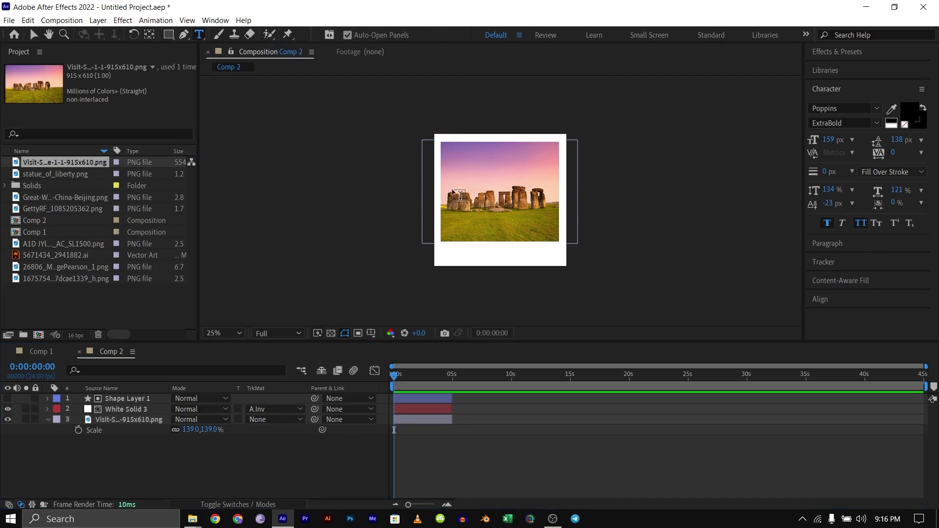
{"action": "left_click", "coordinate": [445, 247]}
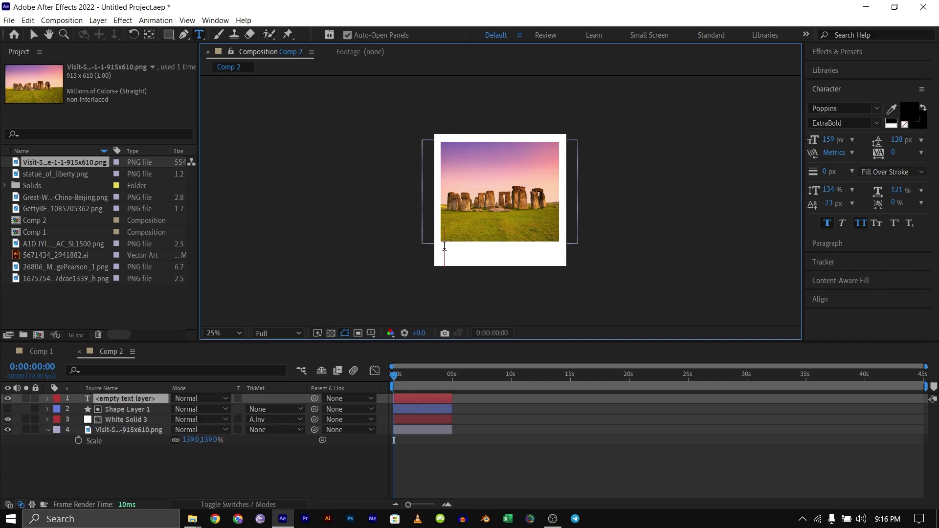
{"action": "type", "text": "stonehenge"}
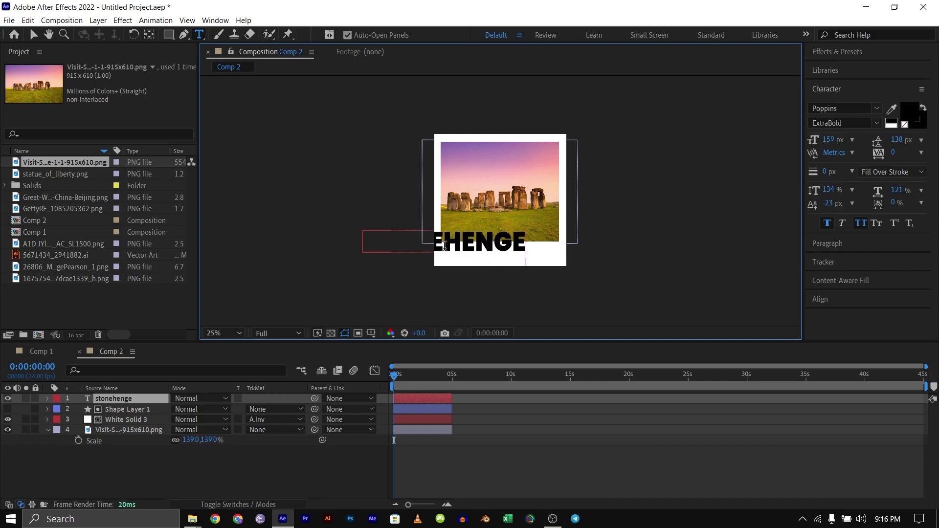
Step: Scale the STONEHENGE caption to 49% and centre it in the white strip below the photo
{"action": "left_click", "coordinate": [157, 398]}
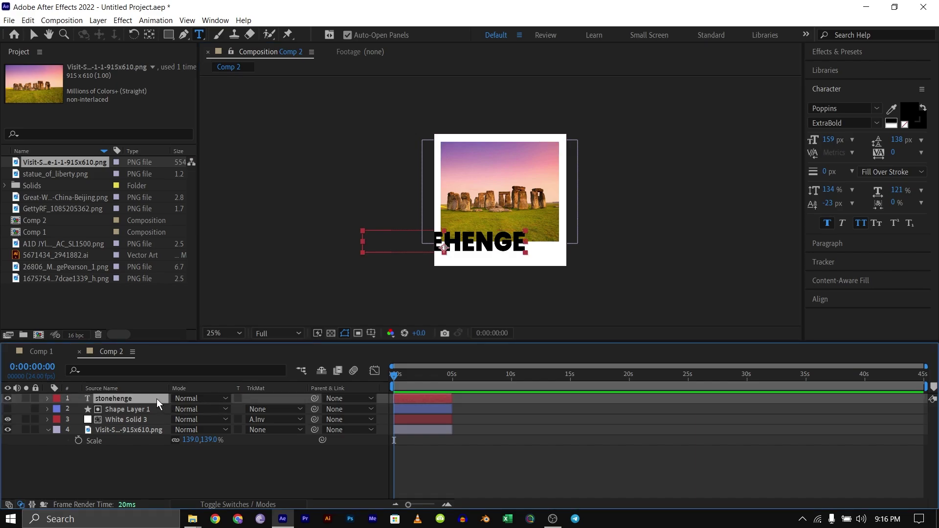
{"action": "key", "text": "s"}
{"action": "left_click_drag", "start_coordinate": [188, 409], "coordinate": [31, 28]}
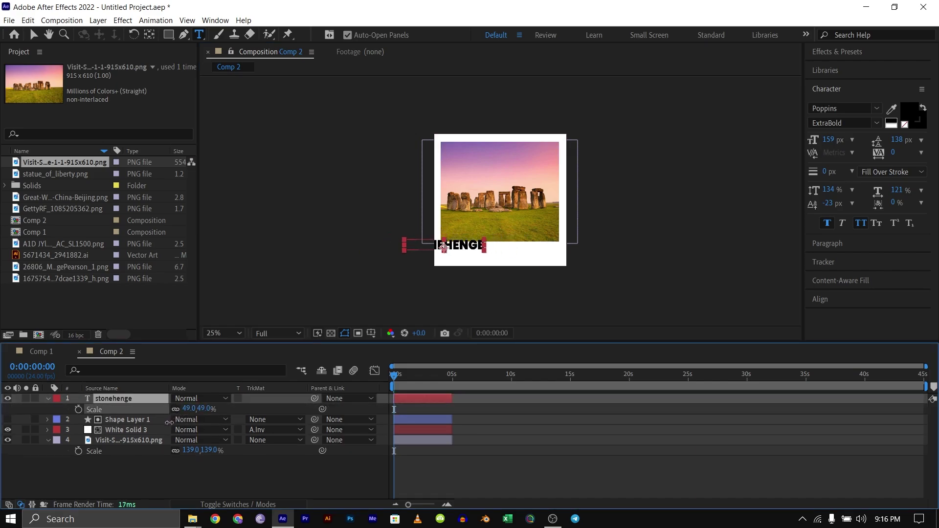
{"action": "left_click", "coordinate": [34, 33]}
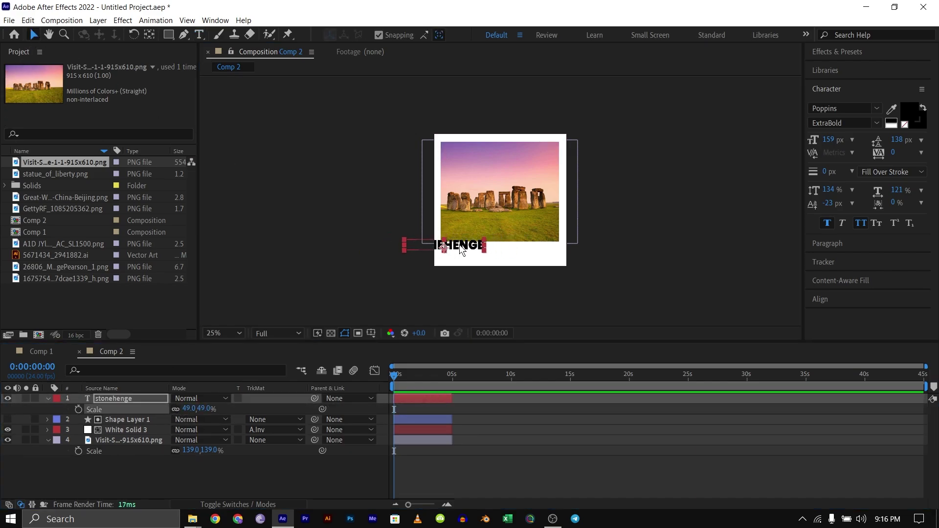
{"action": "left_click_drag", "start_coordinate": [450, 247], "coordinate": [505, 255]}
{"action": "left_click", "coordinate": [511, 295]}
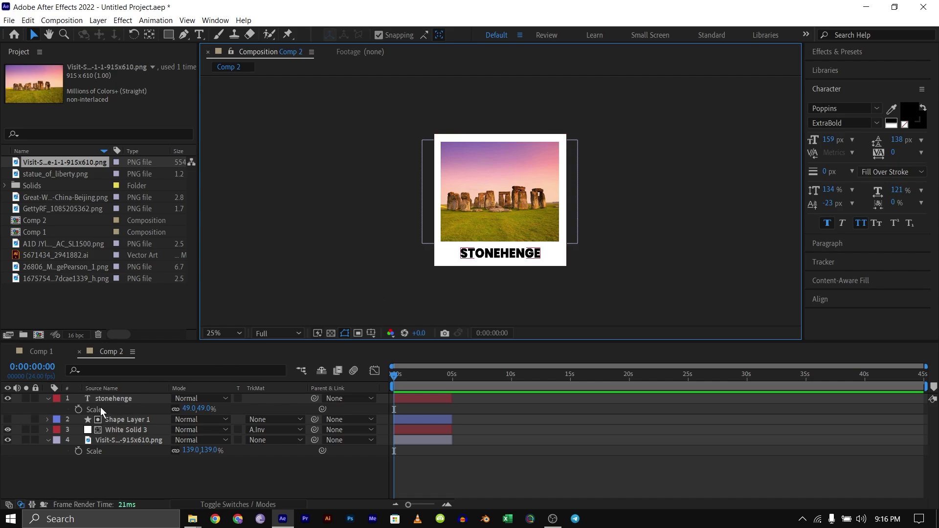
Step: Open Comp 1, add the vintage world map image and scale it to 137%
{"action": "left_click", "coordinate": [40, 352]}
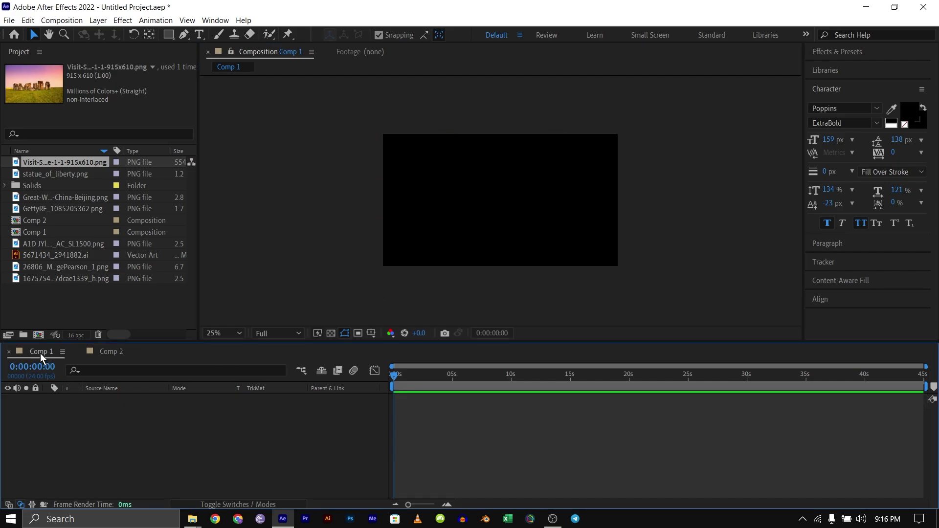
{"action": "left_click_drag", "start_coordinate": [63, 243], "coordinate": [77, 426]}
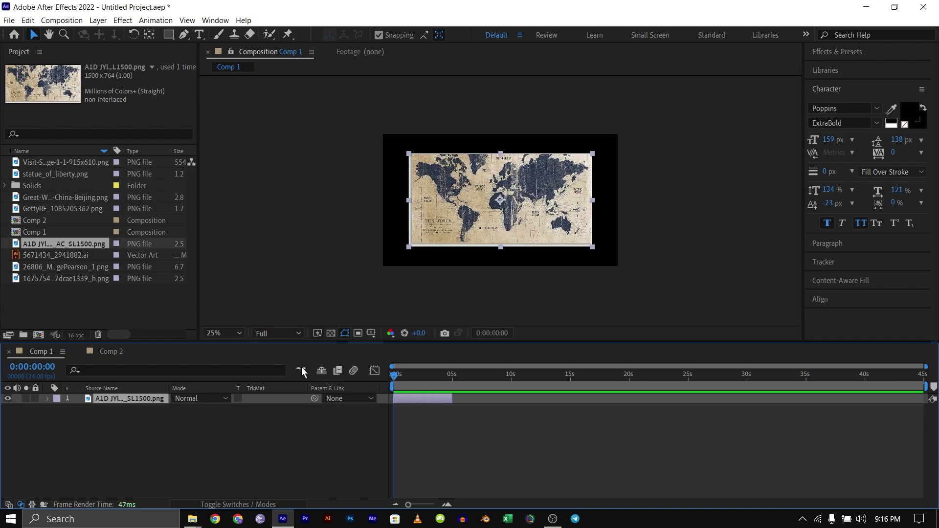
{"action": "key", "text": "s"}
{"action": "left_click_drag", "start_coordinate": [196, 409], "coordinate": [202, 409]}
{"action": "left_click", "coordinate": [197, 438]}
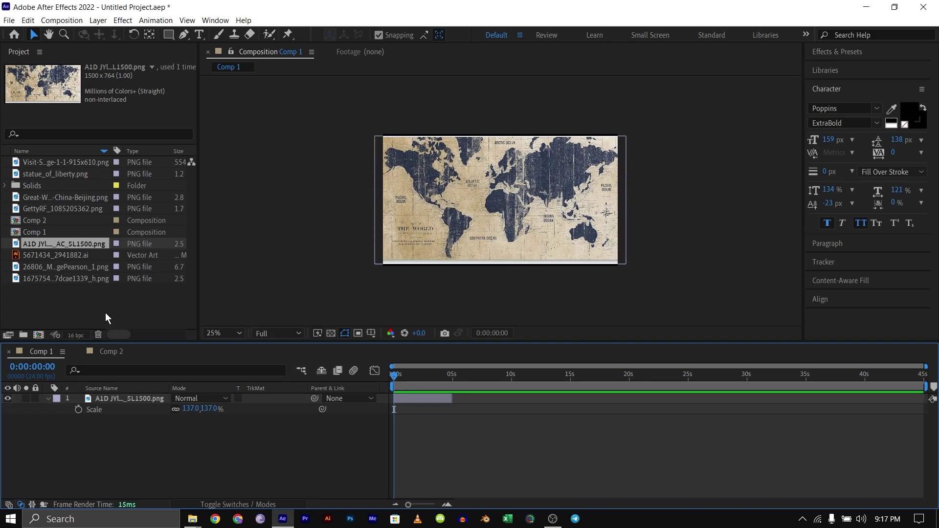
Step: Add the Comp 2 Stonehenge card into Comp 1 and shrink it over the map
{"action": "left_click", "coordinate": [46, 220]}
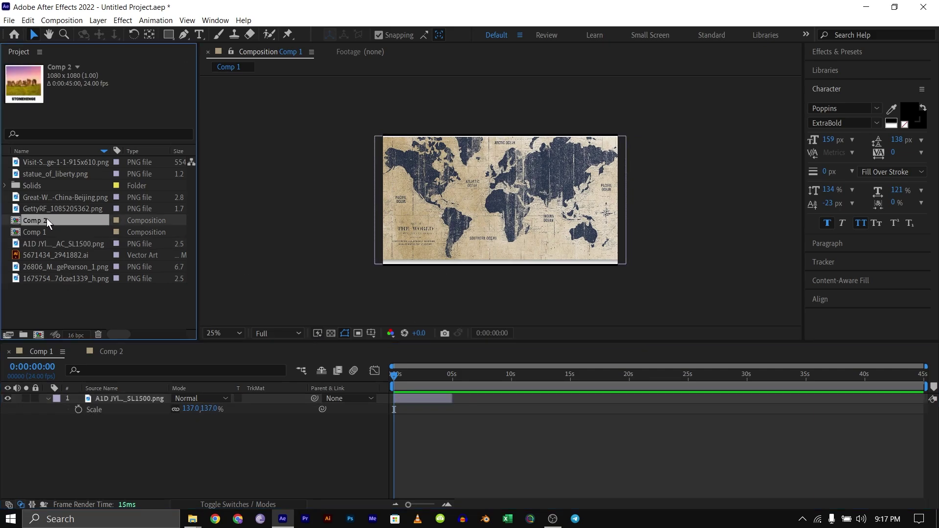
{"action": "left_click_drag", "start_coordinate": [46, 220], "coordinate": [87, 397]}
{"action": "key", "text": "s"}
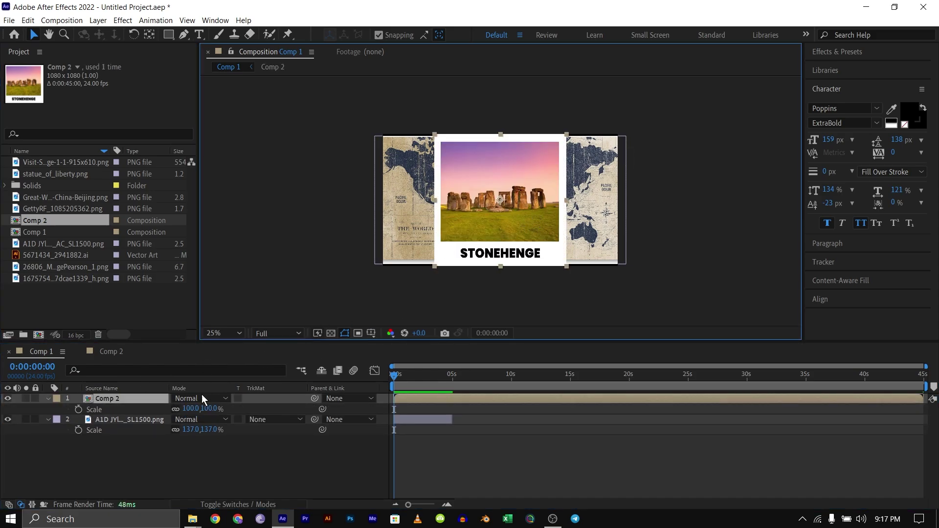
{"action": "left_click_drag", "start_coordinate": [188, 409], "coordinate": [161, 422]}
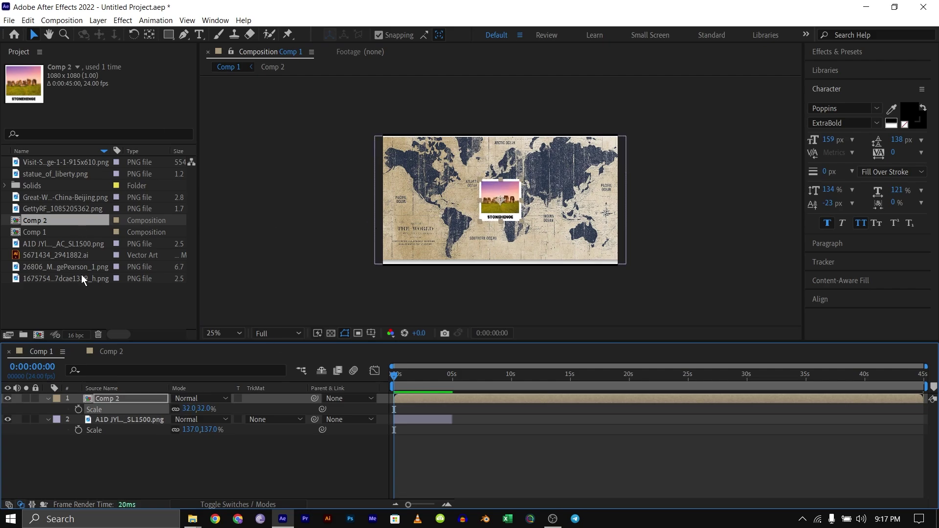
Step: Move the Stonehenge card up and left over Europe and shrink it further to 25%
{"action": "left_click", "coordinate": [111, 399]}
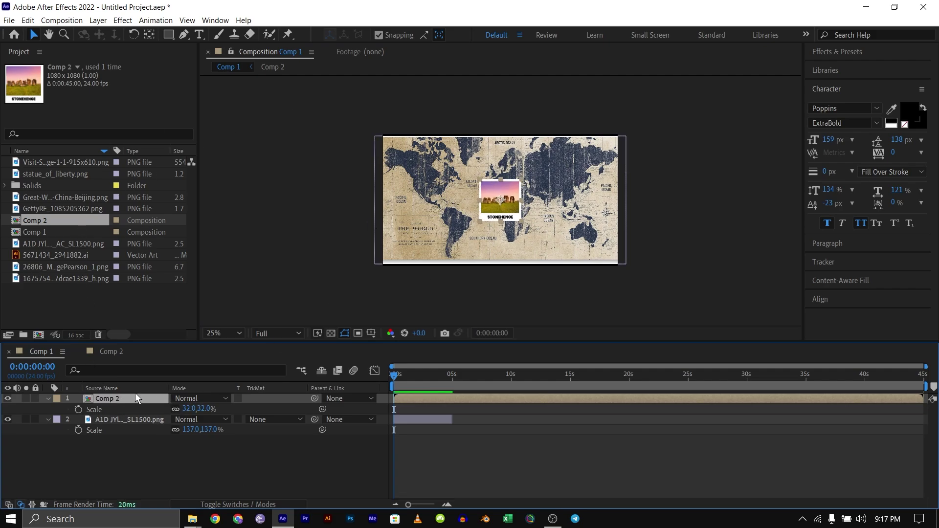
{"action": "key", "text": "p"}
{"action": "left_click", "coordinate": [505, 196]}
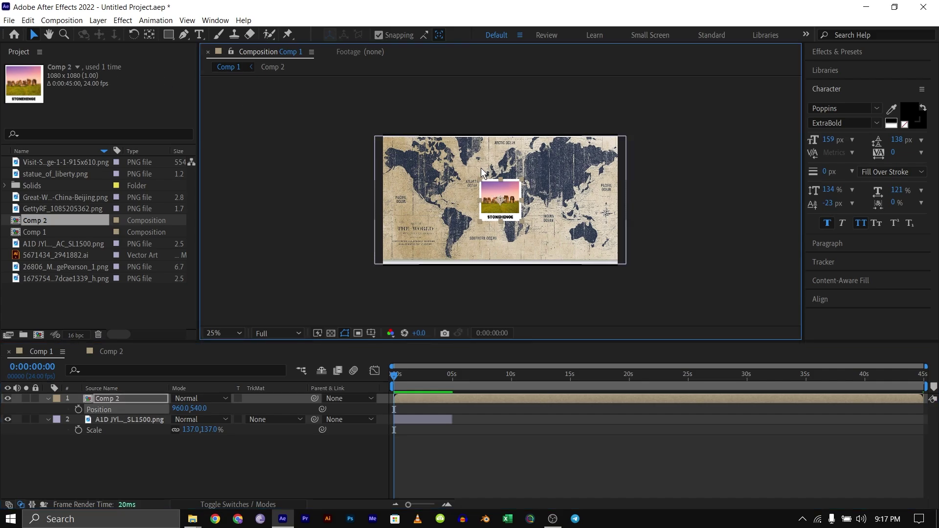
{"action": "scroll", "coordinate": [495, 210], "scroll_direction": "up", "scroll_amount": 5}
{"action": "scroll", "coordinate": [497, 208], "scroll_direction": "down", "scroll_amount": 3}
{"action": "left_click_drag", "start_coordinate": [476, 178], "coordinate": [454, 135]}
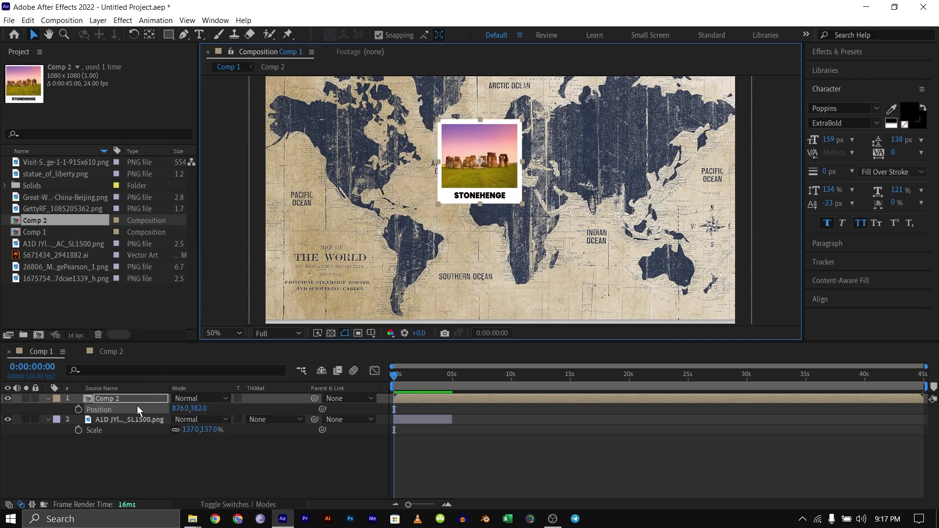
{"action": "key", "text": "s"}
{"action": "mouse_move", "coordinate": [189, 409]}
{"action": "left_mouse_down"}
{"action": "mouse_move", "coordinate": [179, 411]}
{"action": "mouse_move", "coordinate": [188, 409]}
{"action": "left_mouse_up"}
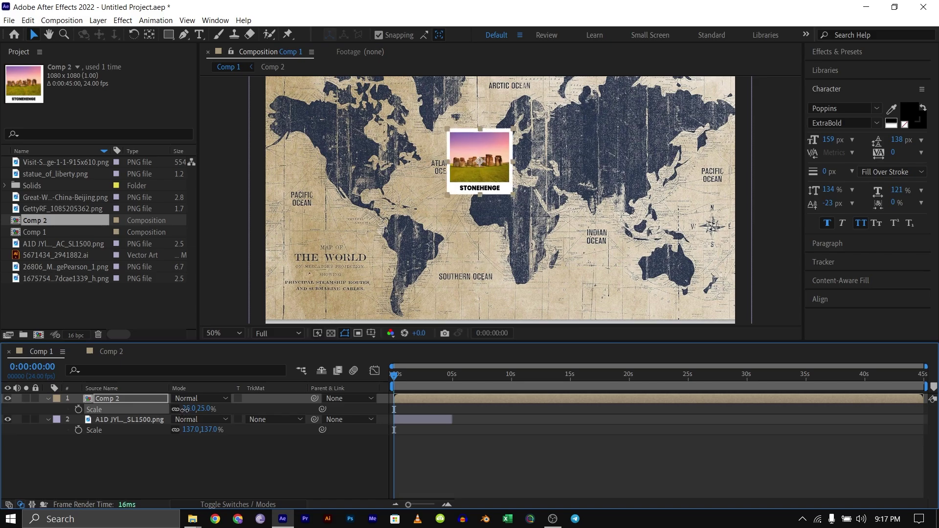
{"action": "left_click", "coordinate": [146, 466]}
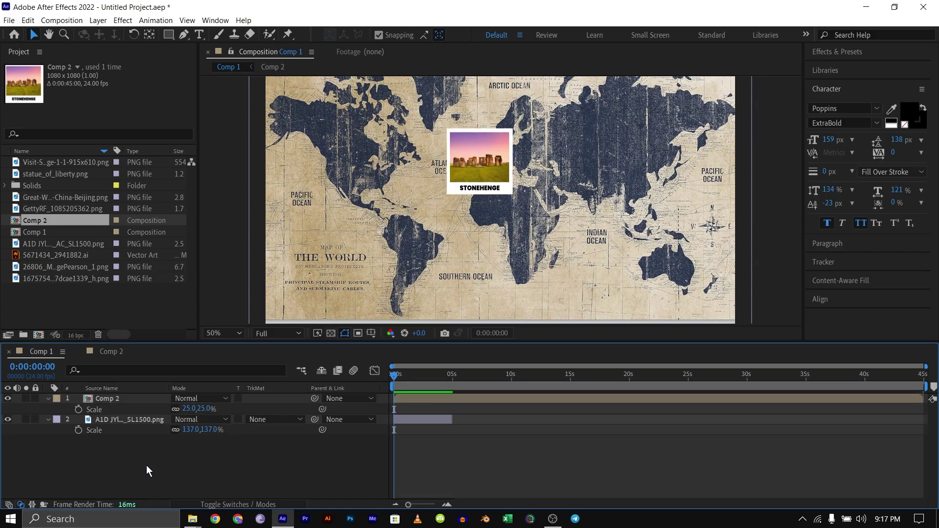
{"action": "left_click", "coordinate": [75, 278]}
{"action": "left_click", "coordinate": [67, 269]}
{"action": "double_click", "coordinate": [63, 283]}
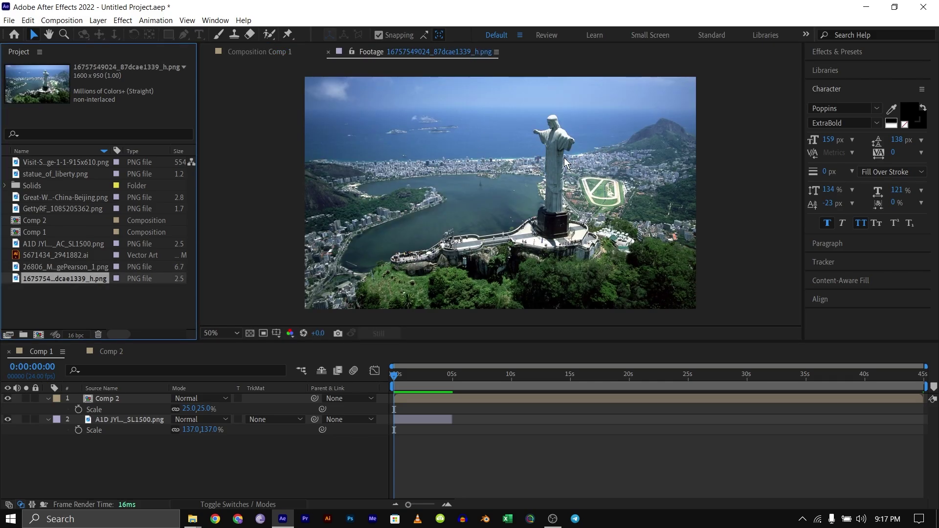
{"action": "double_click", "coordinate": [83, 268]}
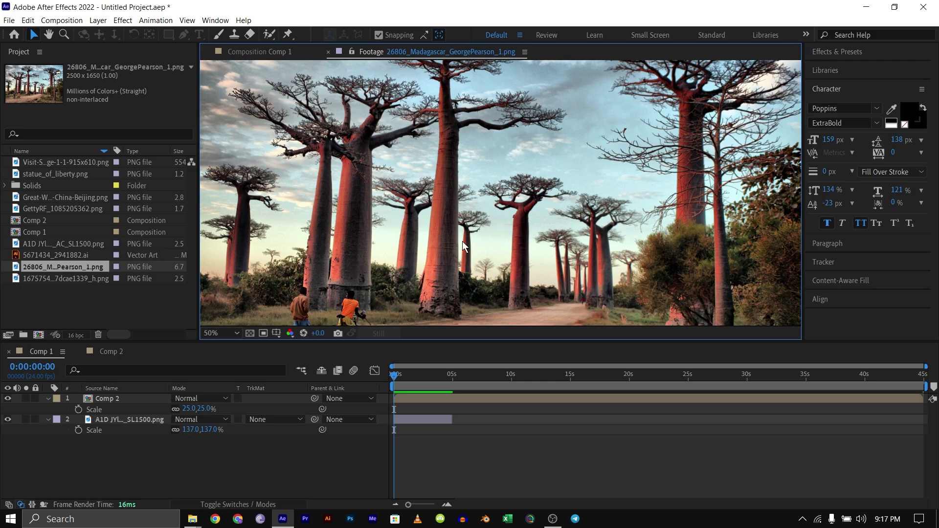
{"action": "left_click", "coordinate": [53, 243]}
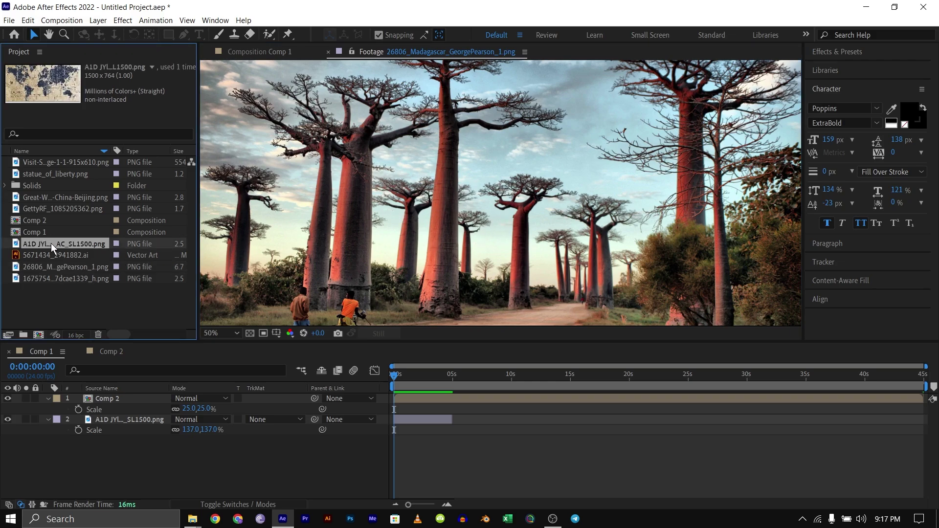
{"action": "left_click", "coordinate": [52, 232]}
{"action": "left_click", "coordinate": [57, 198]}
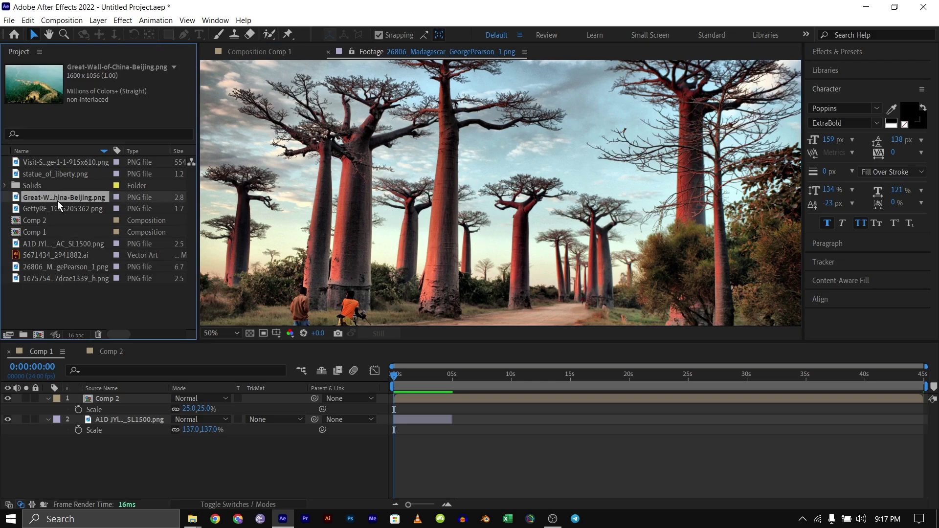
{"action": "double_click", "coordinate": [57, 200]}
{"action": "double_click", "coordinate": [58, 209]}
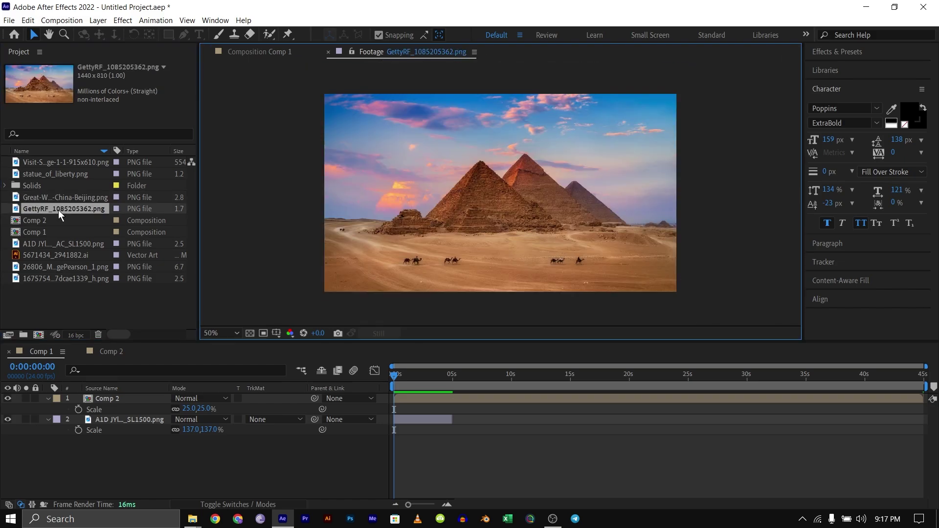
{"action": "double_click", "coordinate": [61, 176]}
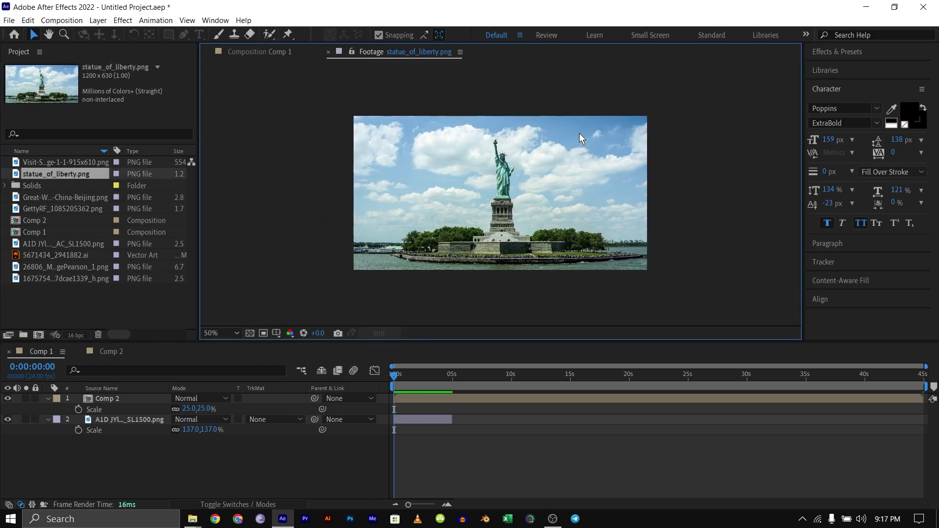
{"action": "left_click", "coordinate": [116, 401]}
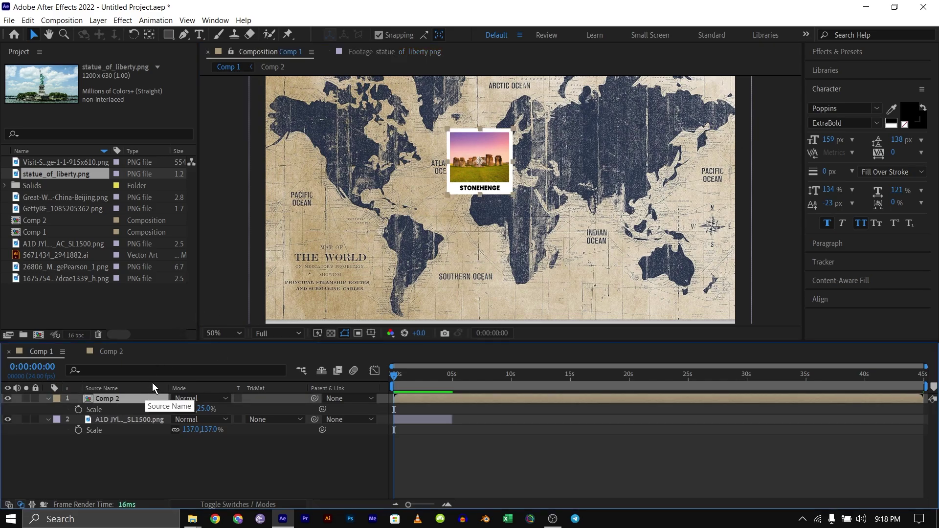
{"action": "right_click", "coordinate": [115, 397]}
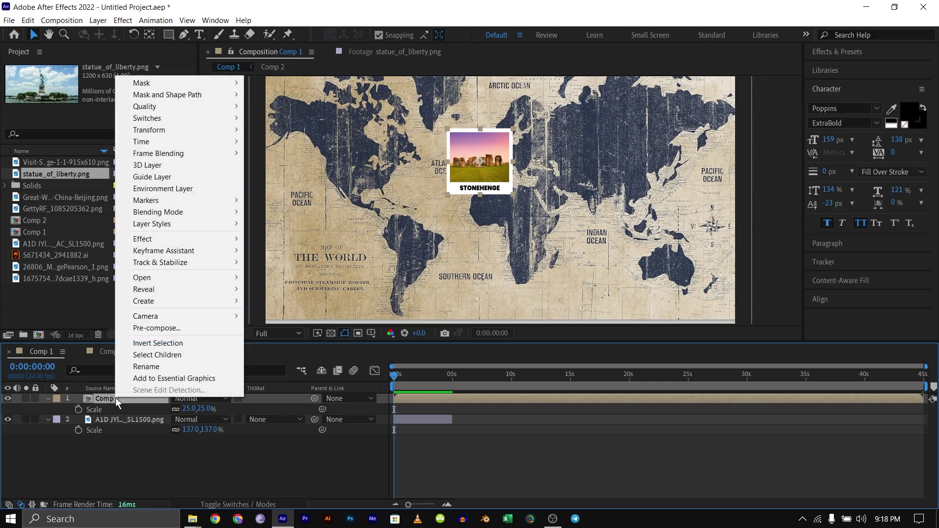
{"action": "key", "text": "Escape"}
{"action": "double_click", "coordinate": [115, 397]}
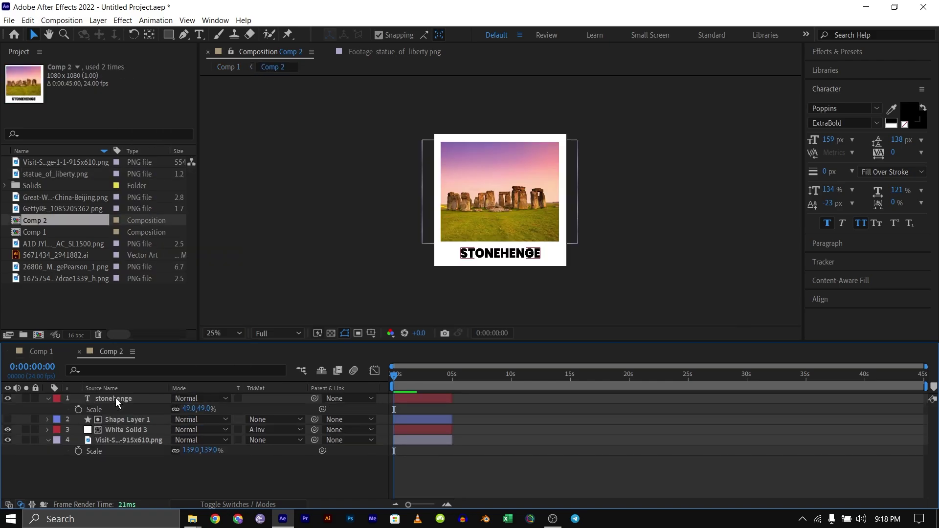
{"action": "double_click", "coordinate": [116, 398]}
{"action": "left_click", "coordinate": [501, 254]}
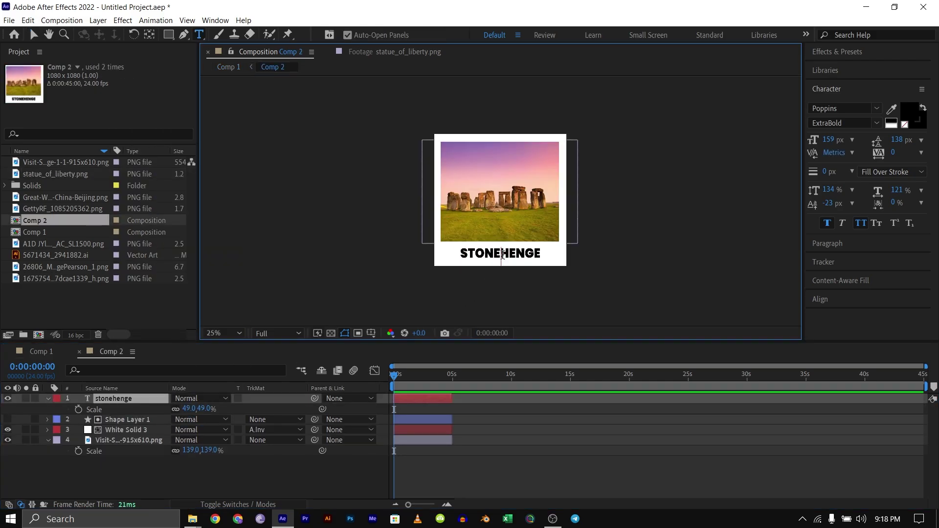
{"action": "key", "text": "BackSpace"}
{"action": "key", "text": "BackSpace"}
{"action": "key", "text": "BackSpace"}
{"action": "type", "text": "D"}
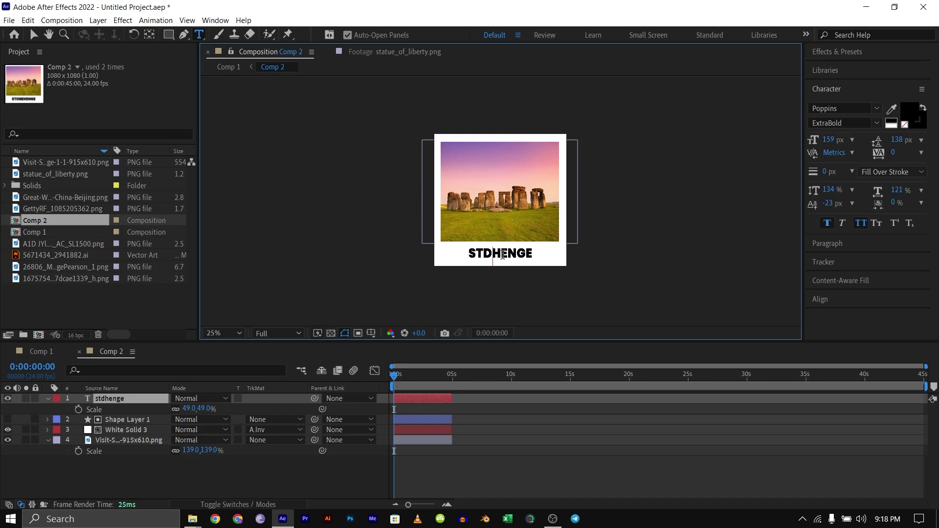
{"action": "left_click", "coordinate": [48, 352]}
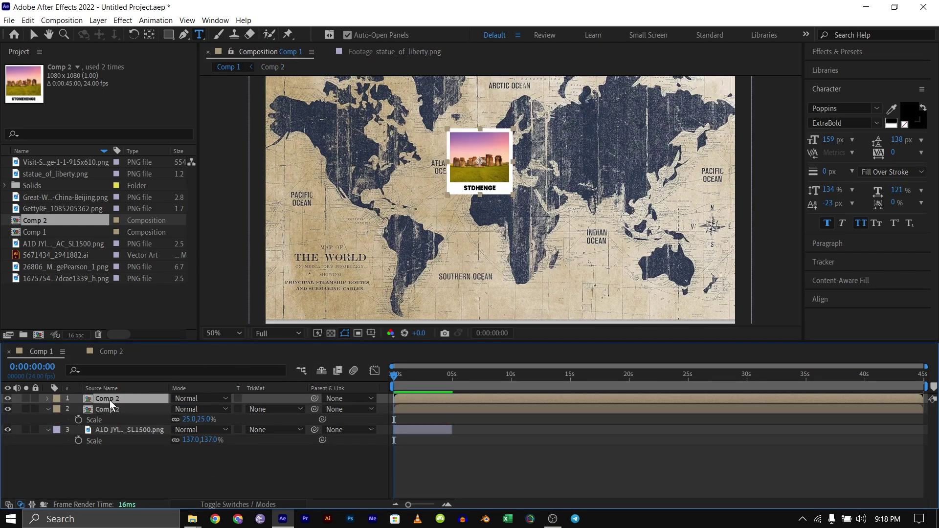
{"action": "key", "text": "p"}
{"action": "left_click_drag", "start_coordinate": [181, 409], "coordinate": [404, 413]}
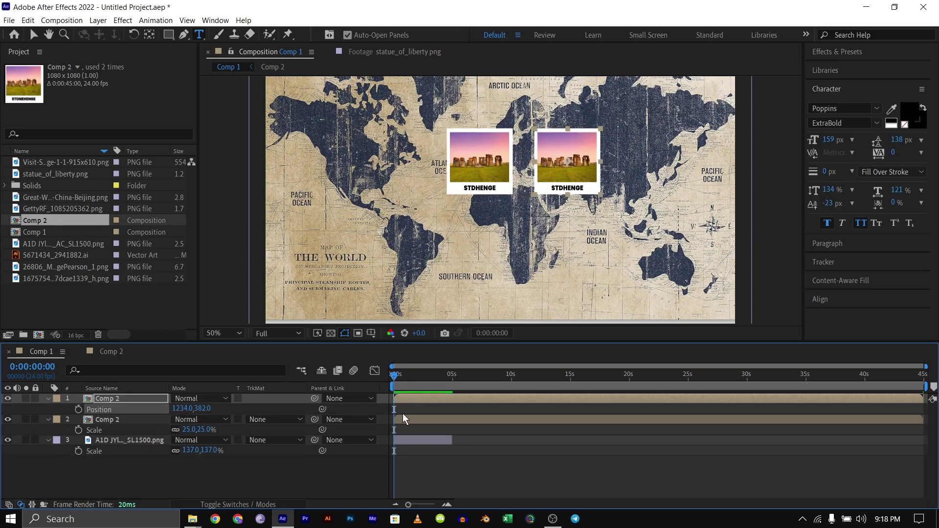
{"action": "key", "text": "ctrl+z"}
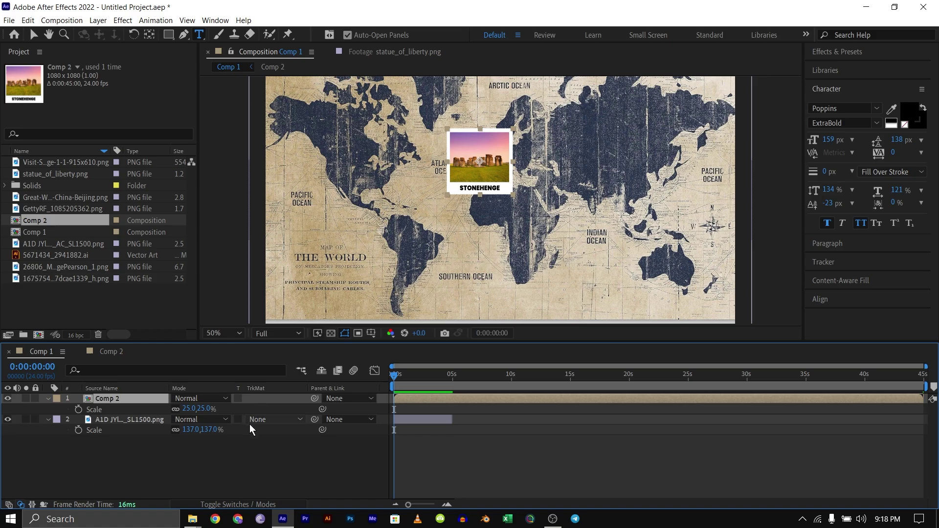
Step: Reveal the card's source Comp 2 in the project and duplicate it as Comp 3
{"action": "right_click", "coordinate": [116, 399]}
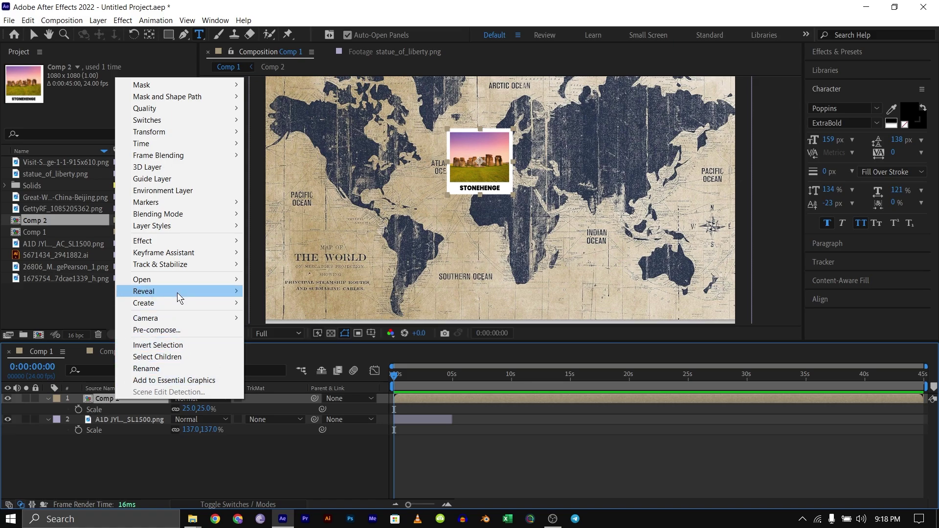
{"action": "mouse_move", "coordinate": [177, 292]}
{"action": "left_click", "coordinate": [324, 304]}
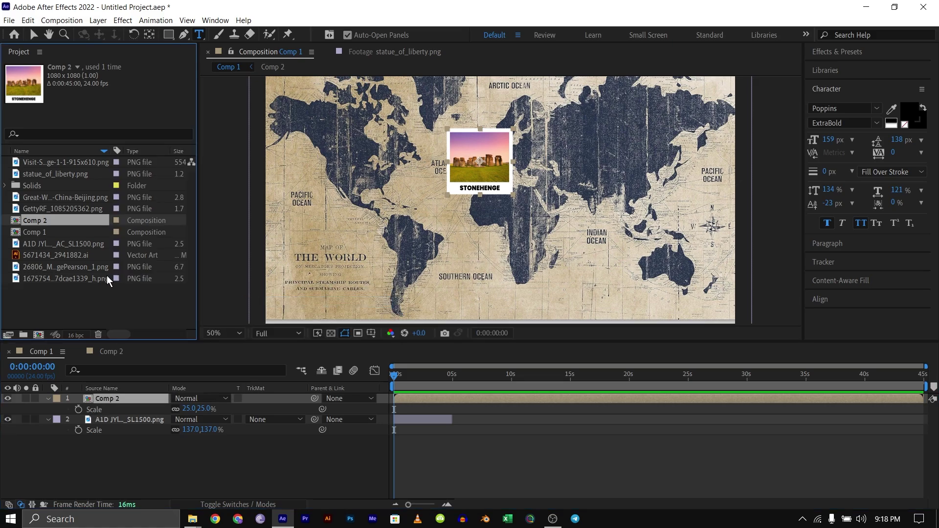
{"action": "right_click", "coordinate": [57, 221]}
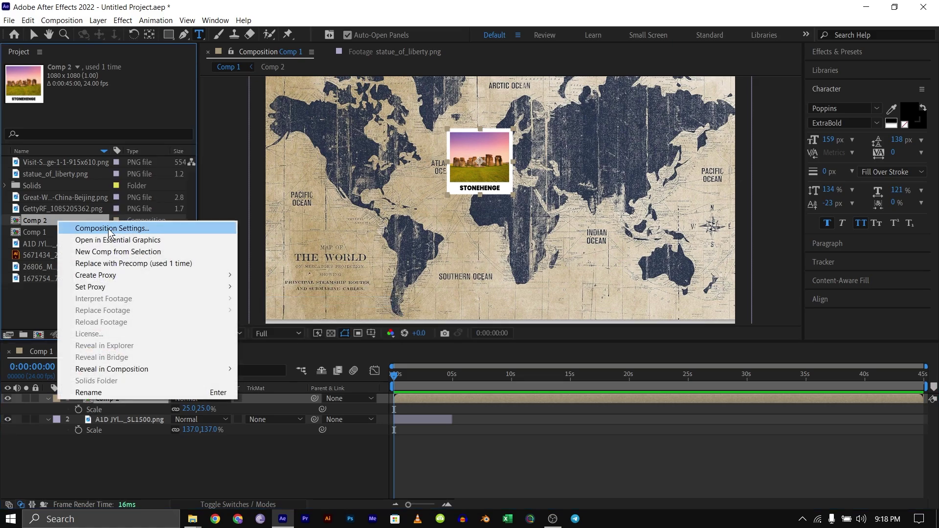
{"action": "key", "text": "Escape"}
{"action": "key", "text": "ctrl+d"}
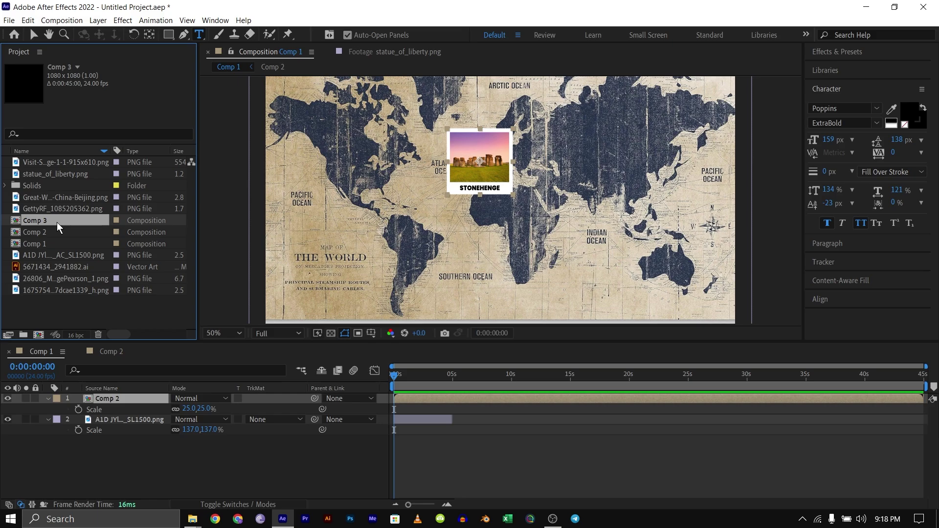
Step: Add Comp 3 into Comp 1 and scale the card down to 65%
{"action": "left_click_drag", "start_coordinate": [56, 222], "coordinate": [111, 398]}
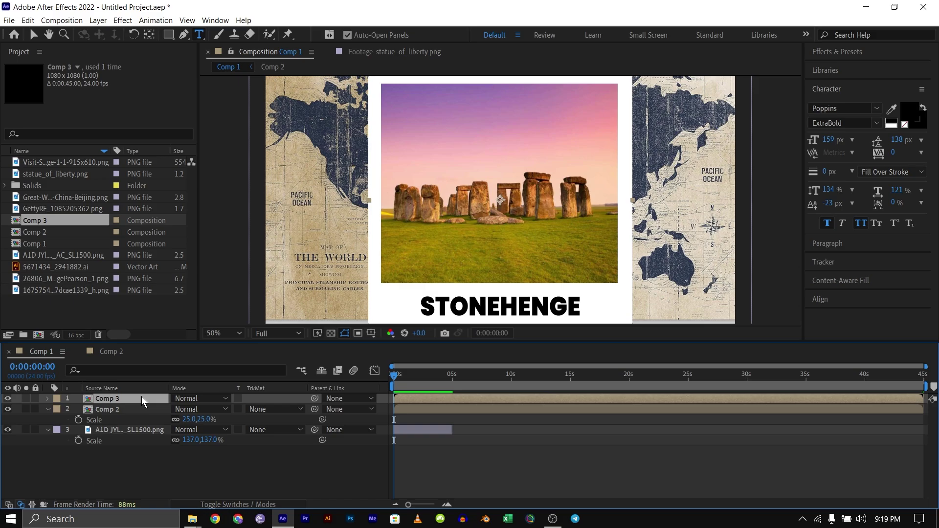
{"action": "key", "text": "p"}
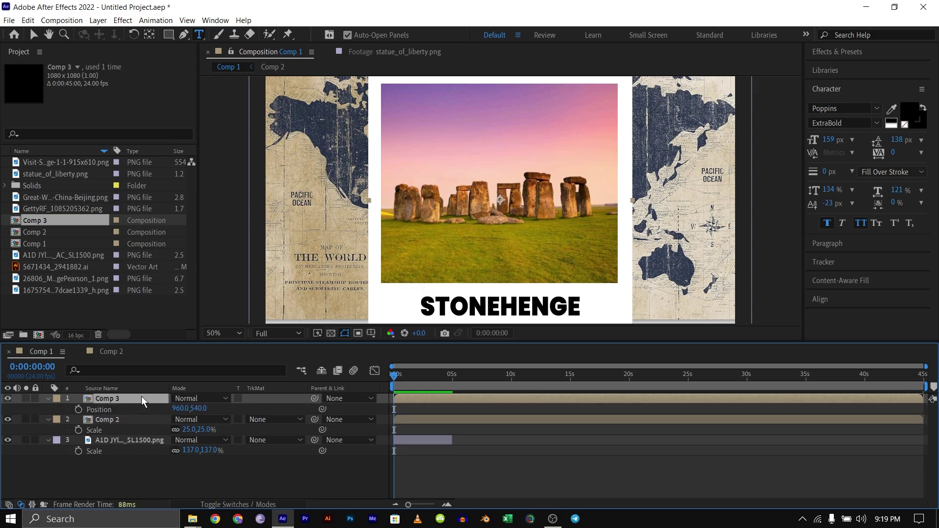
{"action": "key", "text": "shift+s"}
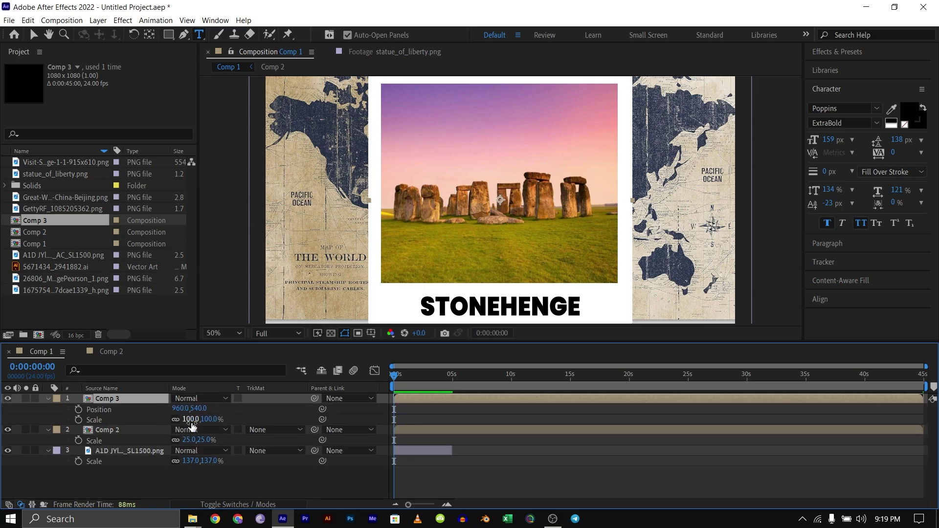
{"action": "left_click_drag", "start_coordinate": [190, 419], "coordinate": [523, 367]}
Step: Change the Comp 3 card's caption from STONEHENGE to HDJDJ, then return to Comp 1
{"action": "double_click", "coordinate": [145, 400]}
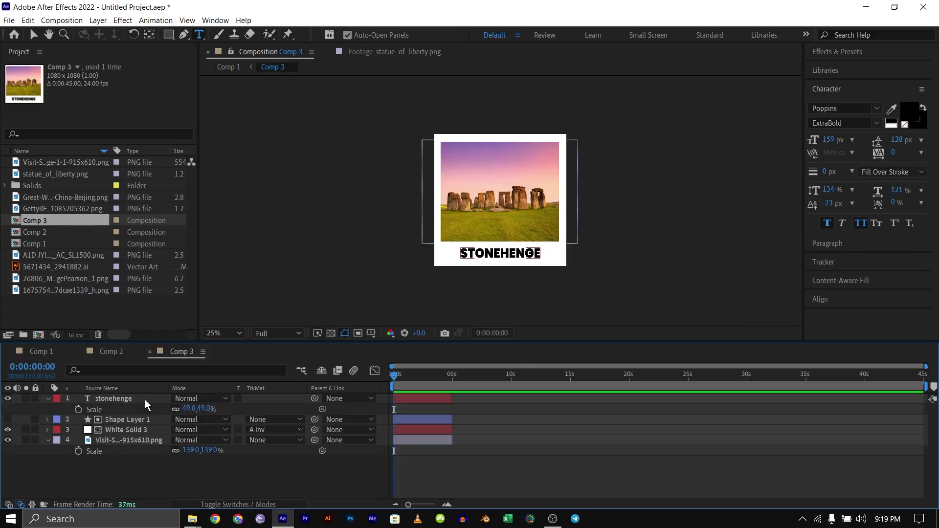
{"action": "left_click", "coordinate": [121, 400]}
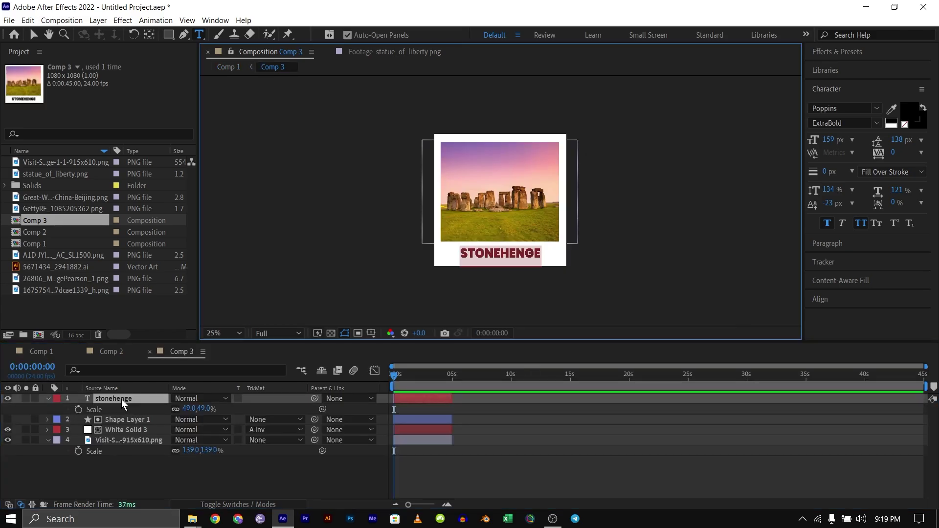
{"action": "type", "text": "hdjdj"}
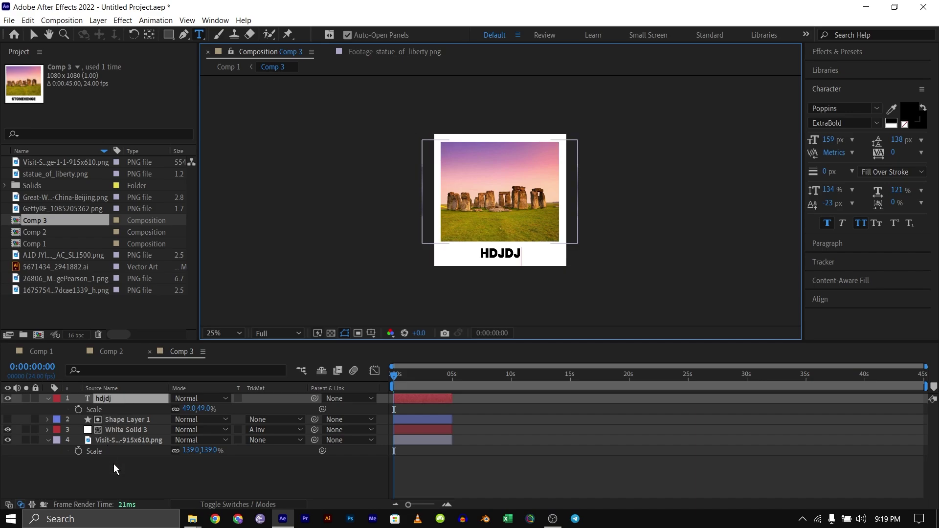
{"action": "left_click", "coordinate": [115, 465]}
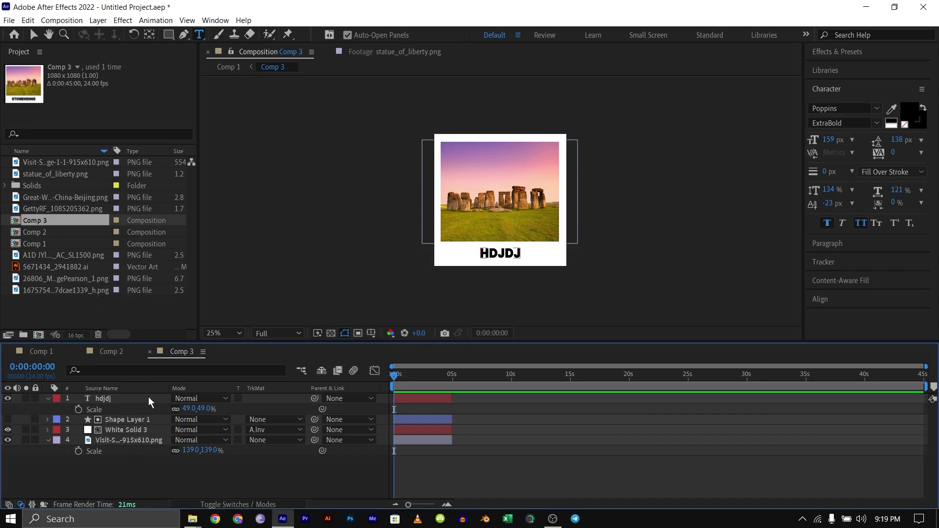
{"action": "left_click", "coordinate": [48, 351]}
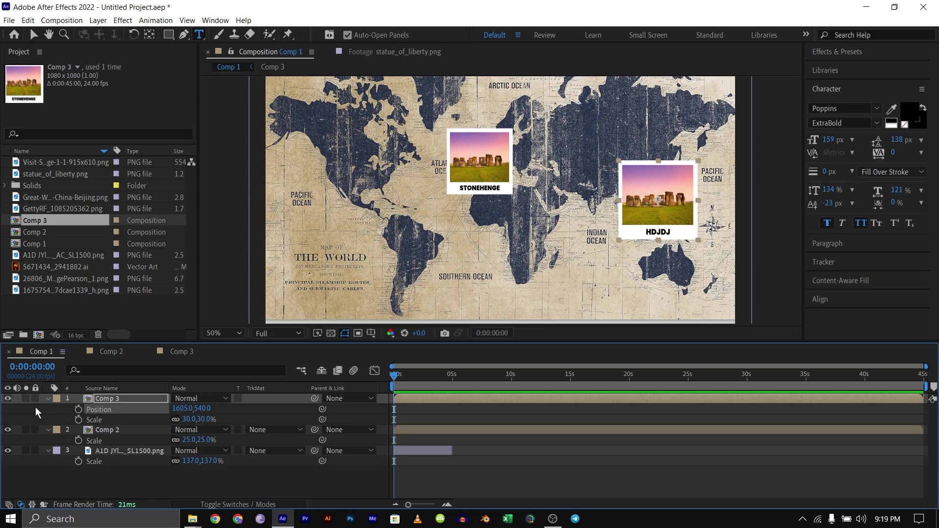
Step: Precompose the map and both card layers into Pre-comp 1 without opening the new comp
{"action": "left_click", "coordinate": [47, 399]}
{"action": "left_click", "coordinate": [48, 409]}
{"action": "left_click", "coordinate": [48, 420]}
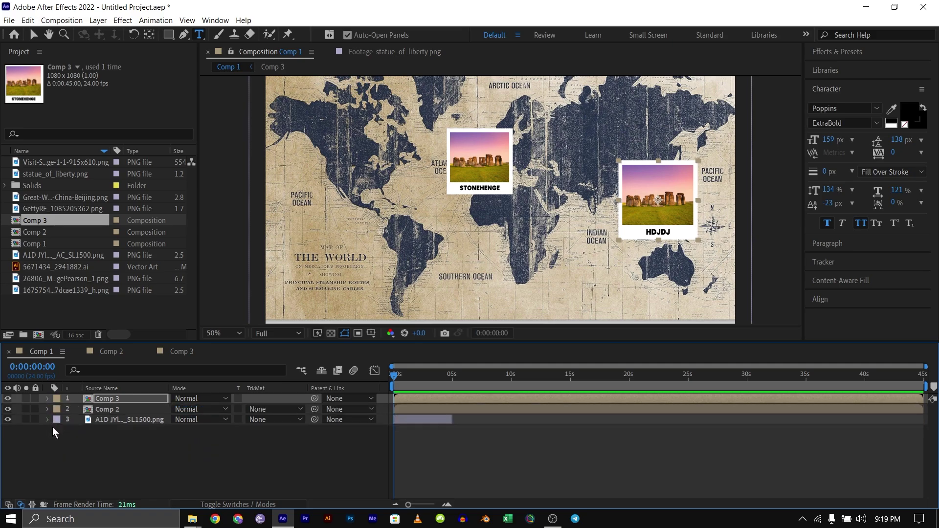
{"action": "left_click_drag", "start_coordinate": [144, 459], "coordinate": [137, 397]}
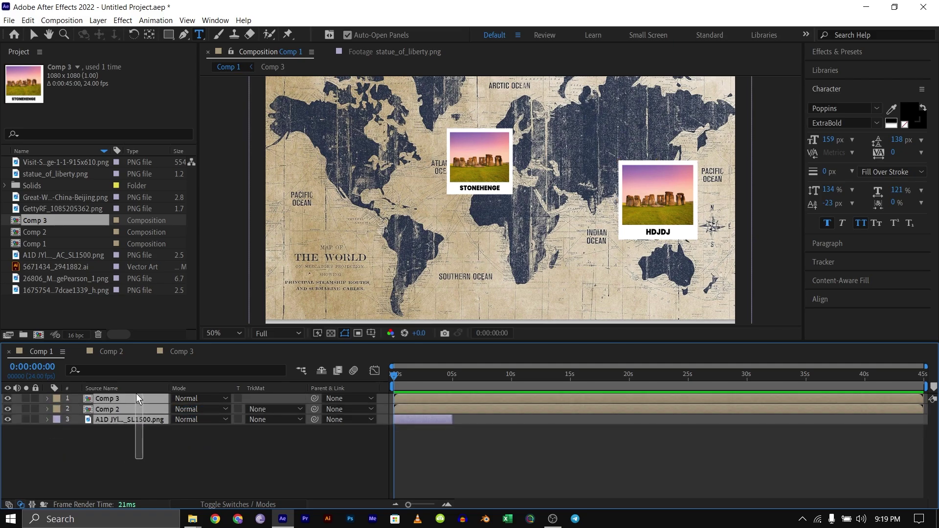
{"action": "right_click", "coordinate": [131, 424]}
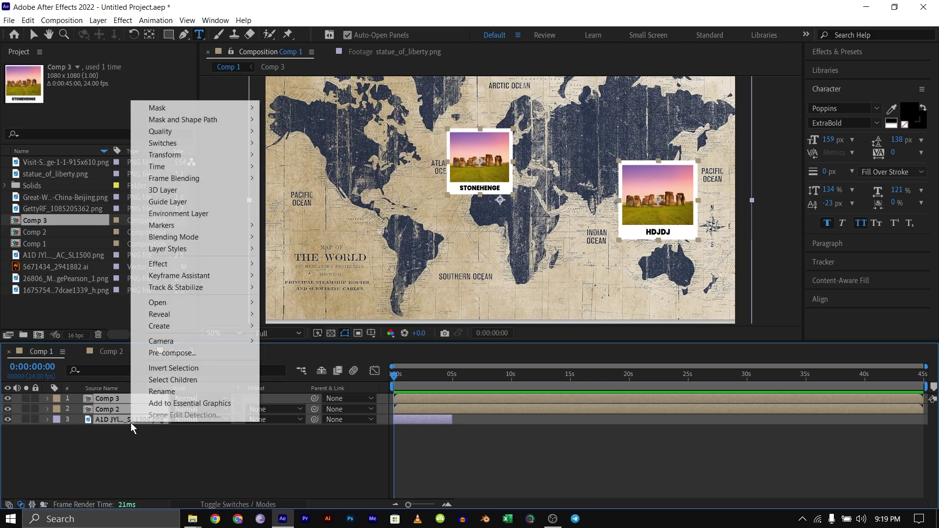
{"action": "left_click", "coordinate": [175, 352]}
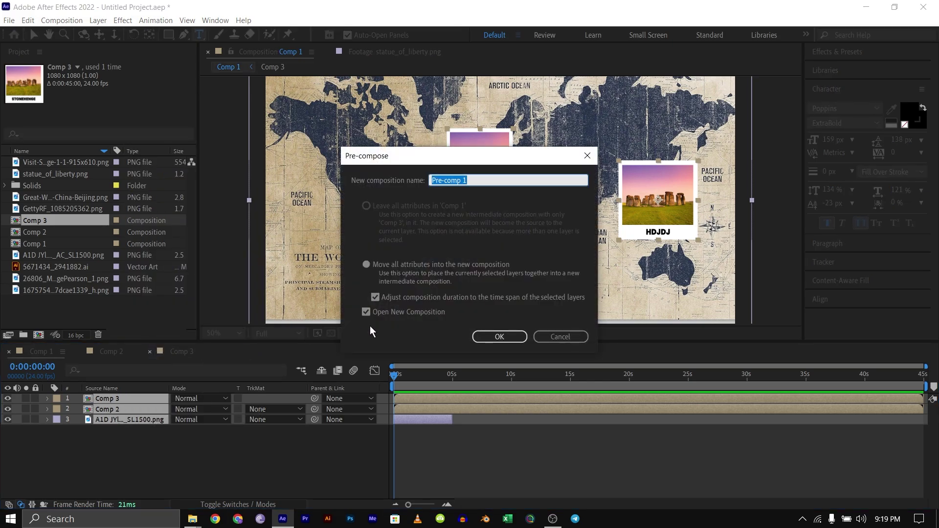
{"action": "left_click", "coordinate": [366, 312]}
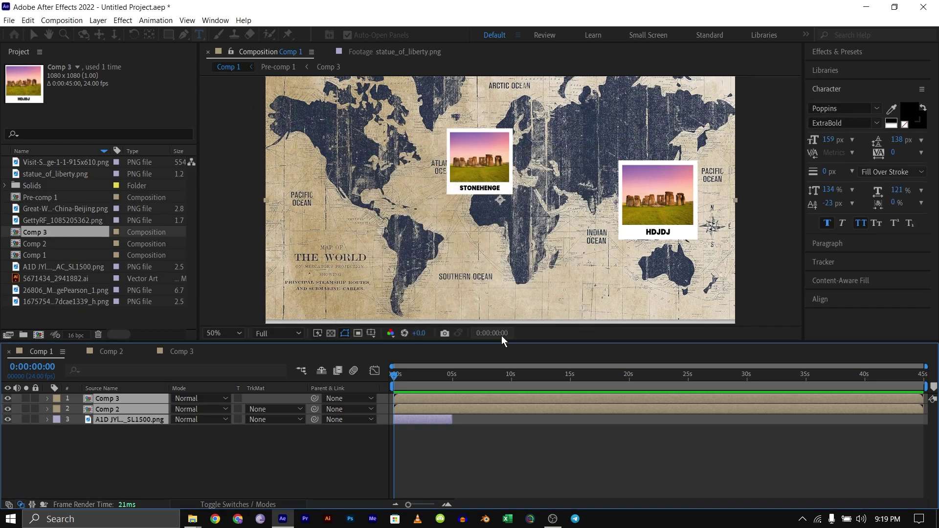
{"action": "left_click", "coordinate": [500, 336]}
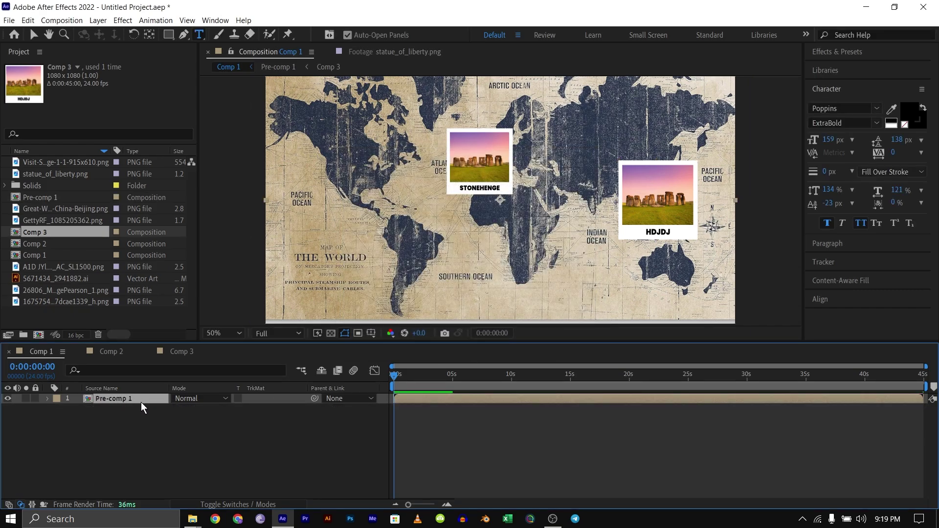
{"action": "left_click", "coordinate": [125, 407]}
Step: Add a new 35mm camera, Camera 1, to Comp 1
{"action": "right_click", "coordinate": [127, 424]}
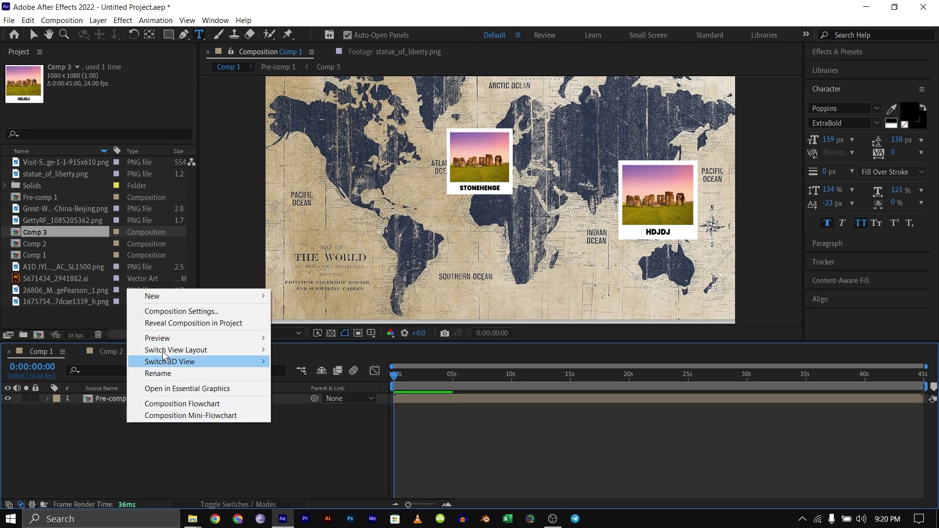
{"action": "mouse_move", "coordinate": [188, 296]}
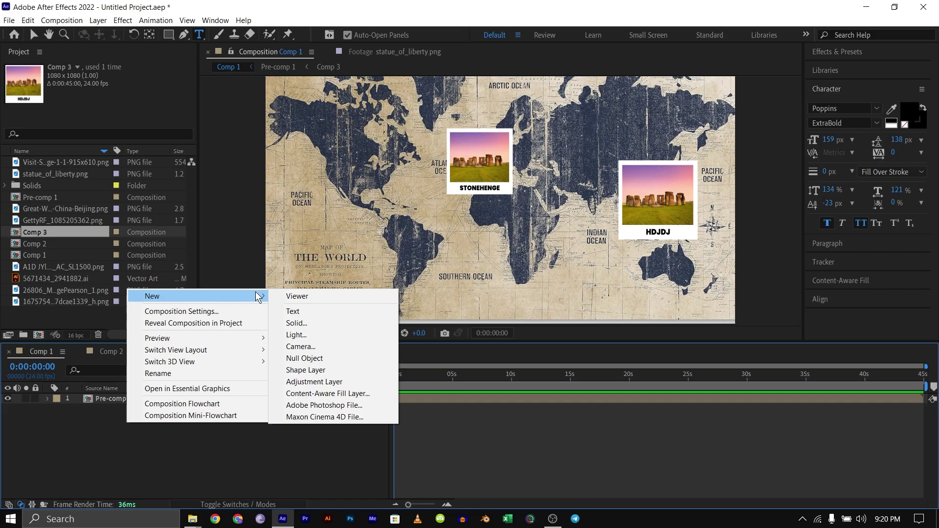
{"action": "left_click", "coordinate": [301, 346]}
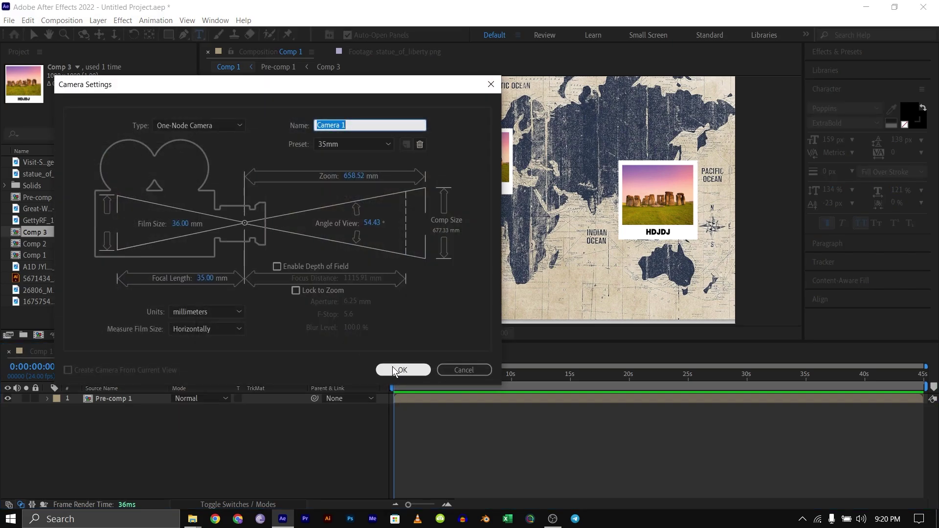
{"action": "left_click", "coordinate": [396, 370]}
{"action": "left_click", "coordinate": [579, 309]}
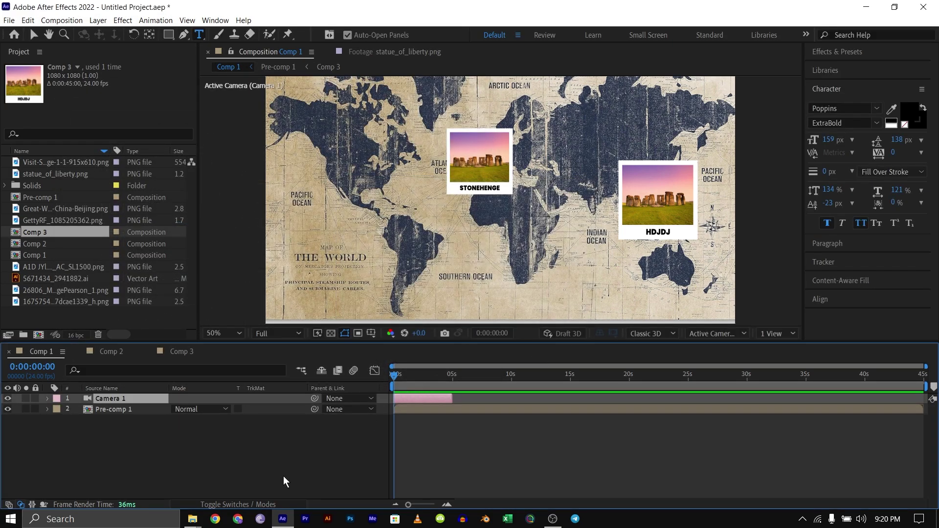
Step: Show the layer switches and enable the 3D switch on Pre-comp 1
{"action": "left_click", "coordinate": [238, 504]}
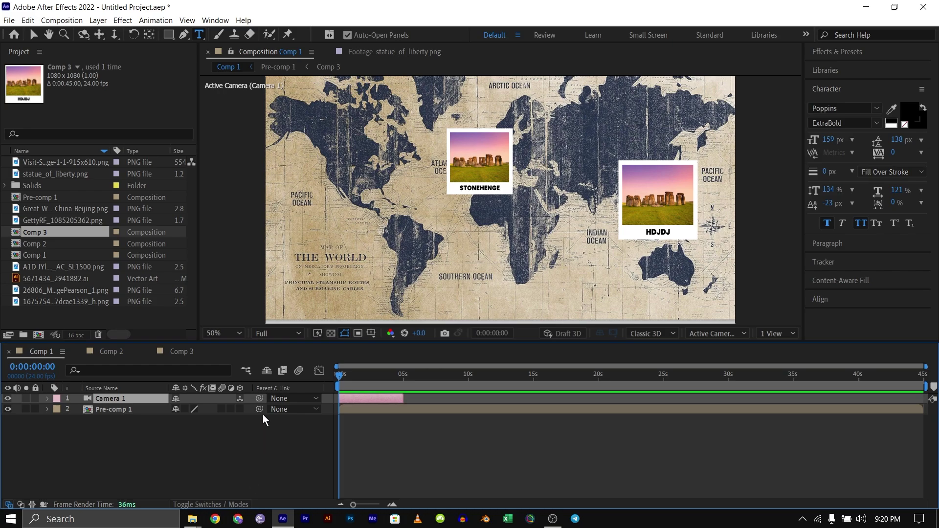
{"action": "left_click", "coordinate": [123, 408]}
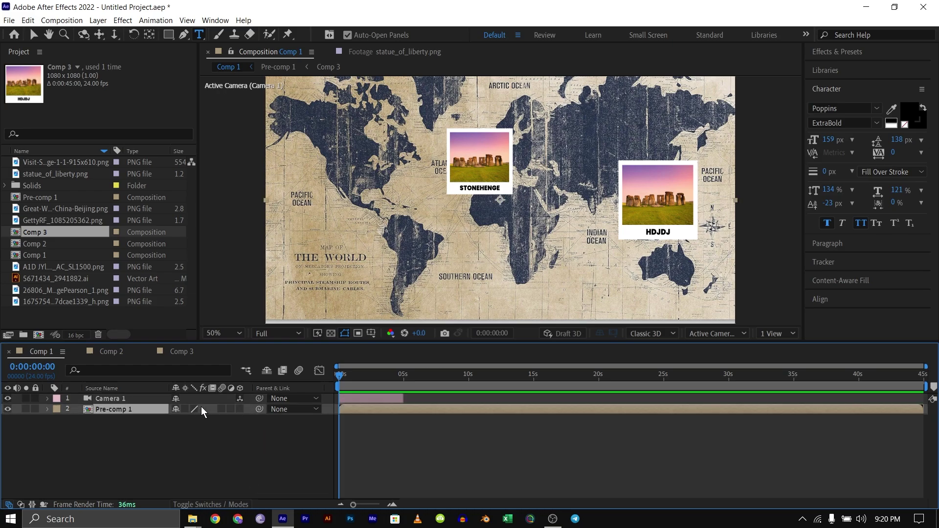
{"action": "left_click", "coordinate": [240, 409]}
{"action": "left_click", "coordinate": [234, 474]}
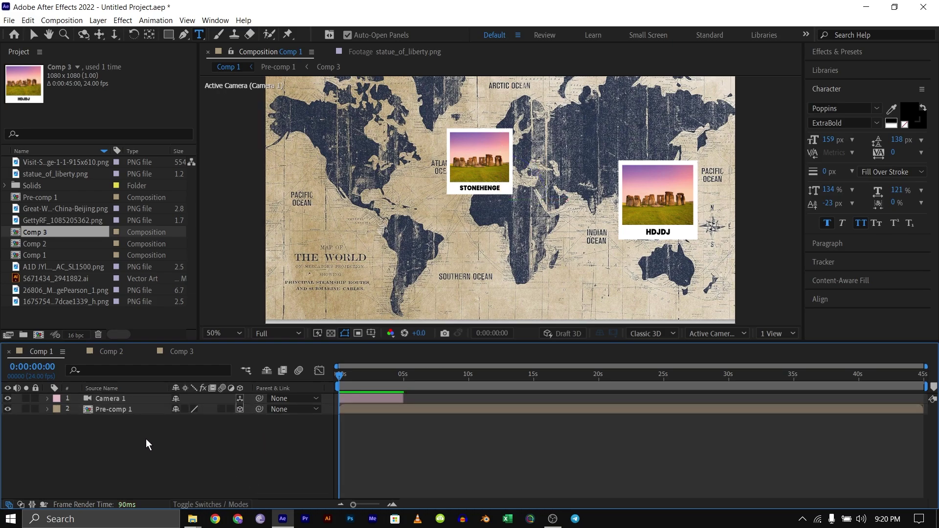
{"action": "left_click", "coordinate": [130, 397]}
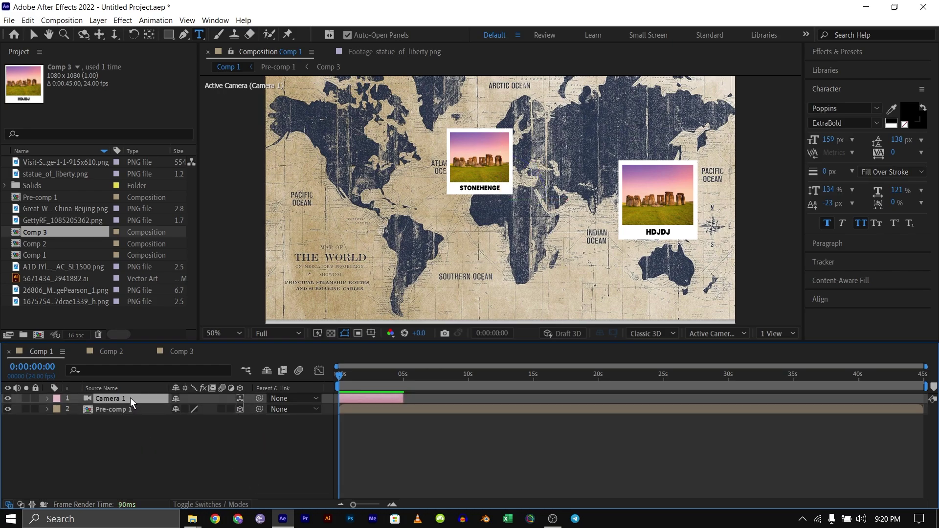
Step: Expand Camera 1's Transform properties and extend its out-point to about 20 seconds
{"action": "left_click", "coordinate": [46, 398]}
{"action": "left_click", "coordinate": [58, 410]}
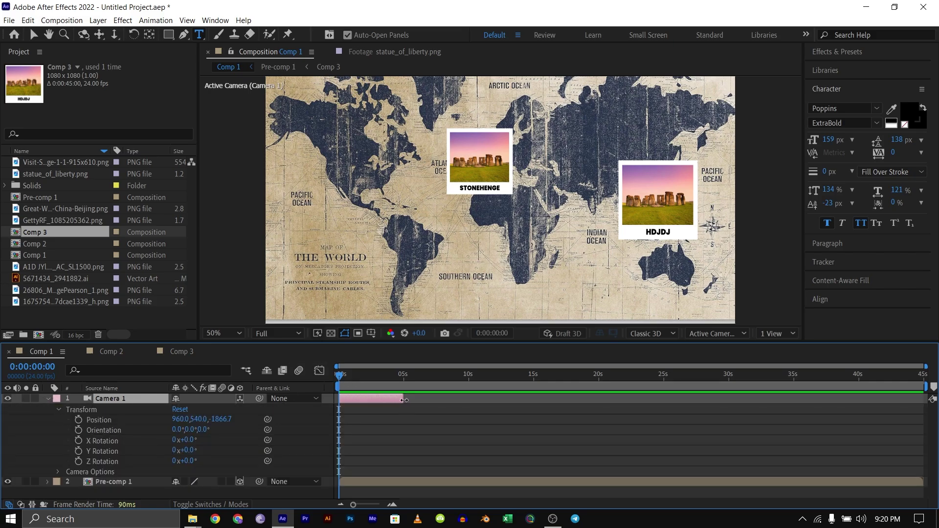
{"action": "left_click_drag", "start_coordinate": [403, 400], "coordinate": [603, 404]}
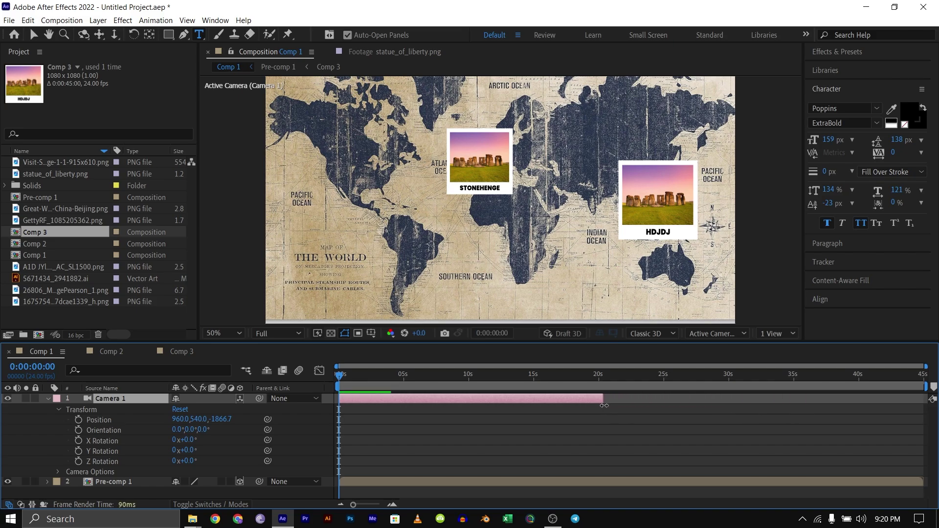
Step: Set Position and Orientation keyframes at 0s, then move the current time to 0:00:04:18
{"action": "left_click", "coordinate": [78, 420]}
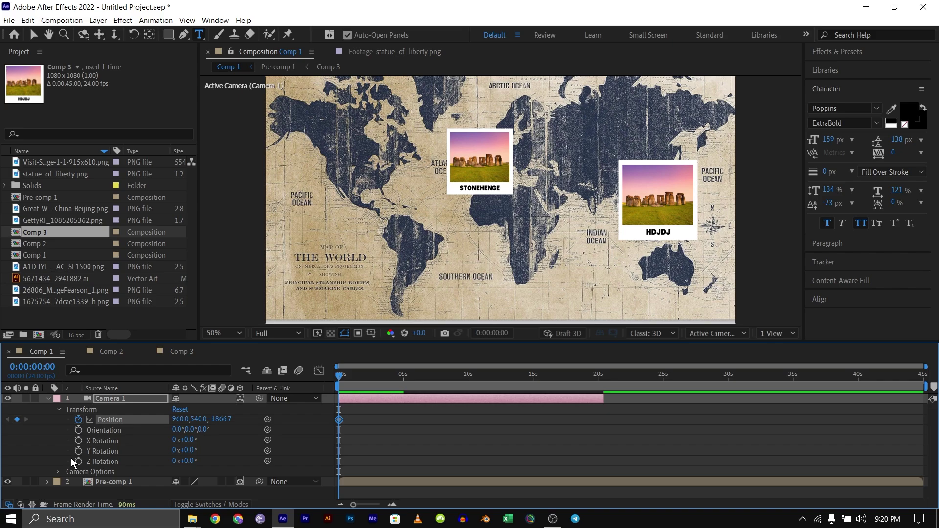
{"action": "left_click", "coordinate": [78, 429]}
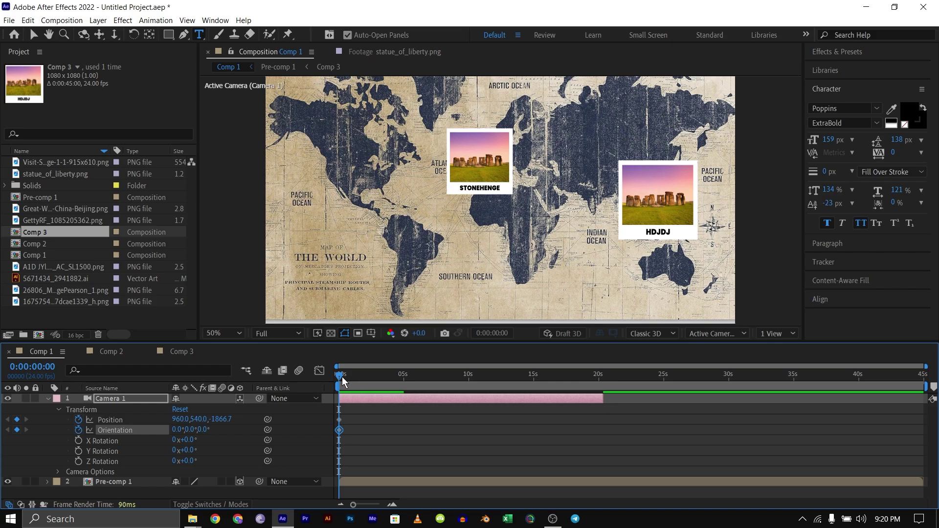
{"action": "left_click_drag", "start_coordinate": [342, 381], "coordinate": [403, 380]}
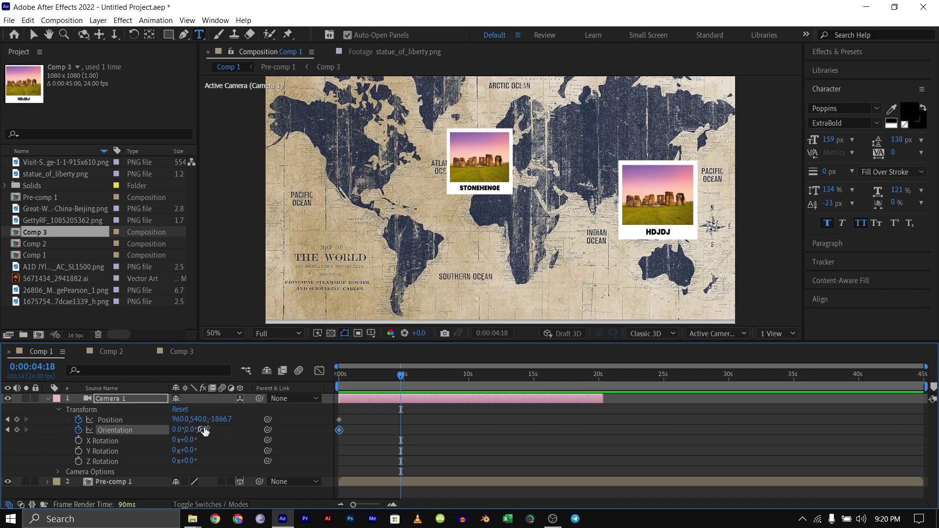
Step: At 0:00:04:18, keyframe Camera 1 Position Z at -1381.7 and Orientation X at 4.0°, then return to 0s
{"action": "left_click_drag", "start_coordinate": [225, 419], "coordinate": [447, 426]}
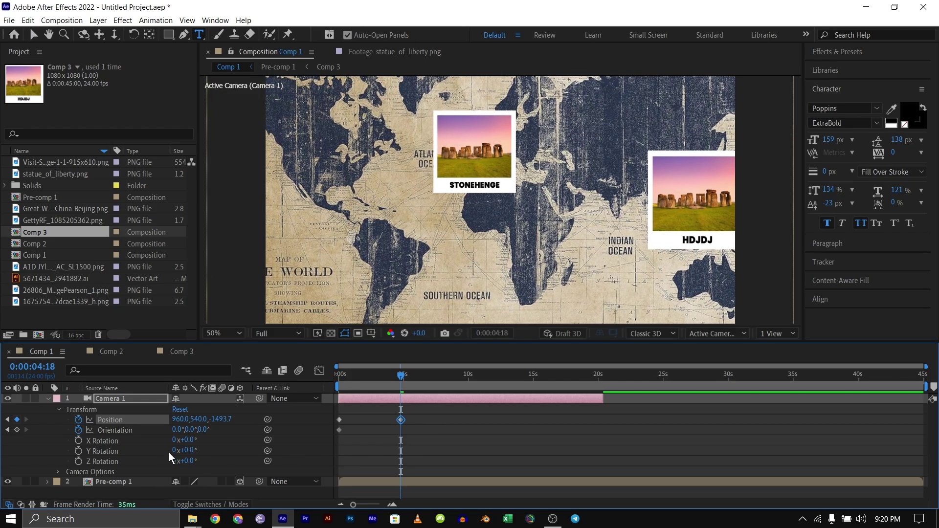
{"action": "left_click_drag", "start_coordinate": [177, 430], "coordinate": [180, 430]}
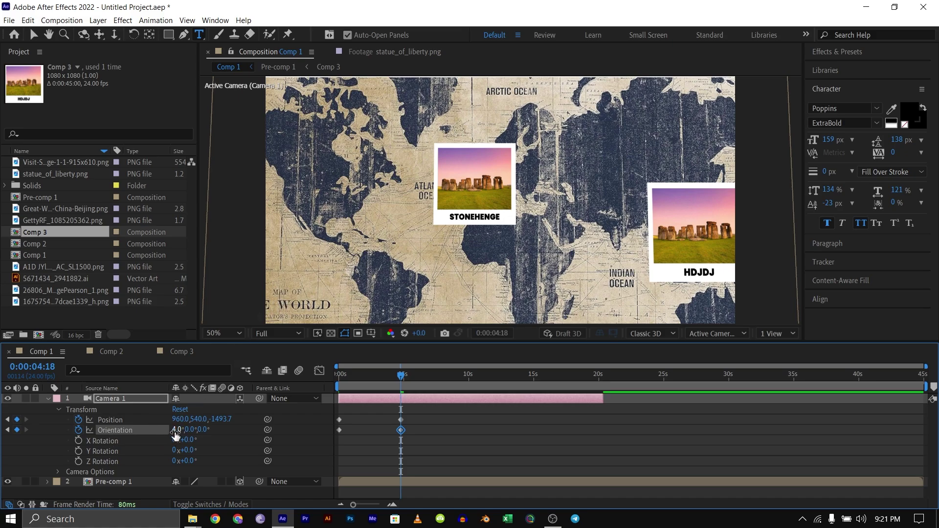
{"action": "left_click_drag", "start_coordinate": [221, 419], "coordinate": [276, 419]}
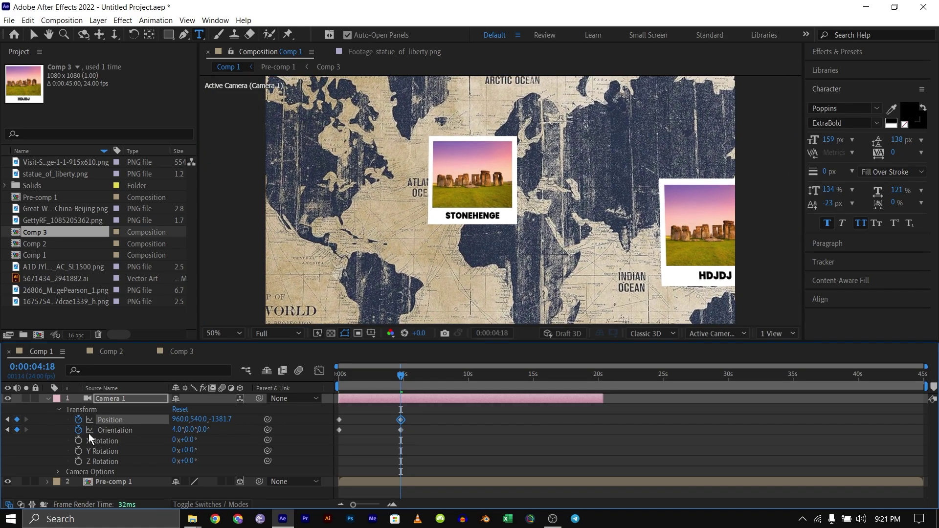
{"action": "left_click_drag", "start_coordinate": [374, 373], "coordinate": [290, 373]}
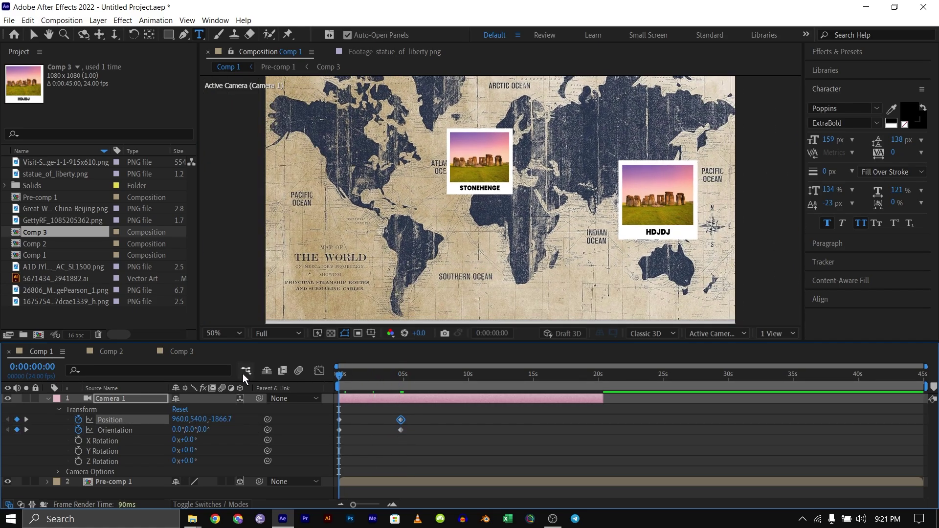